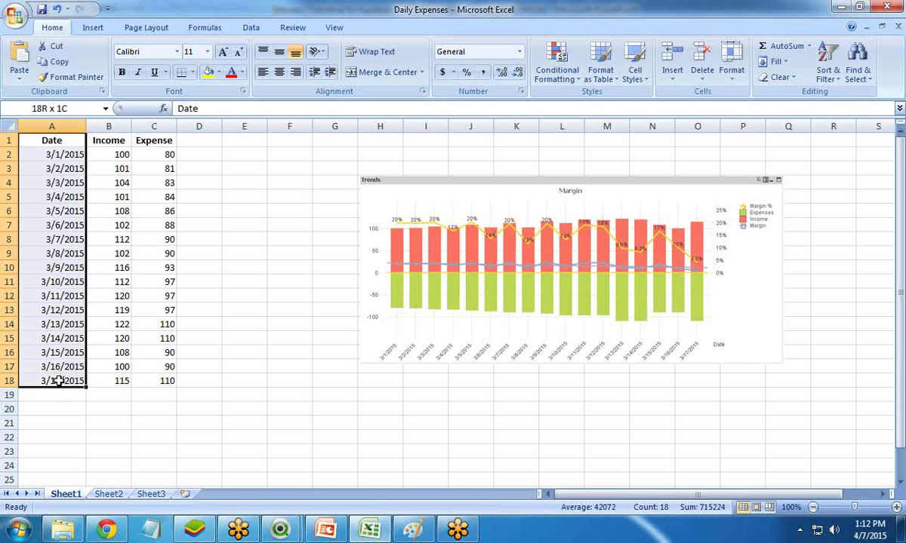
{"action": "left_click", "coordinate": [60, 195]}
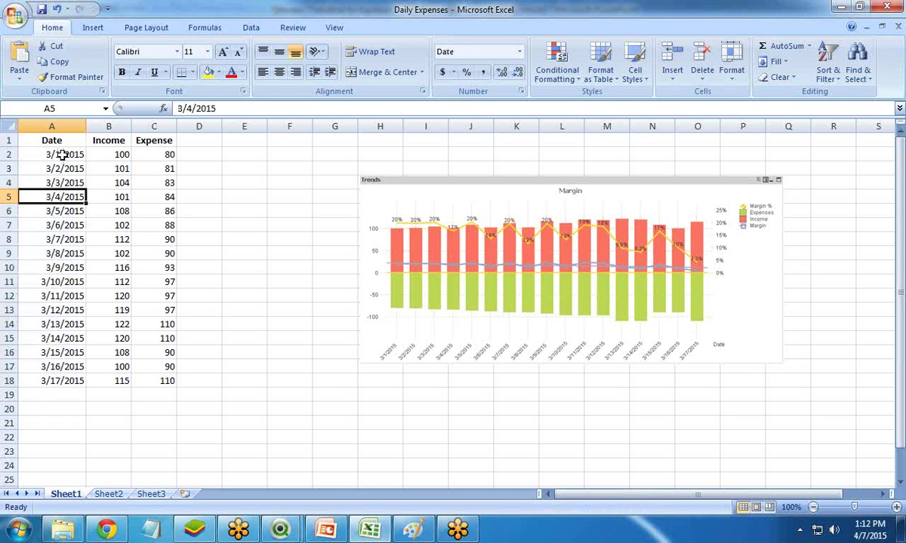
{"action": "left_click_drag", "start_coordinate": [109, 140], "coordinate": [113, 376]}
{"action": "left_click", "coordinate": [108, 268]}
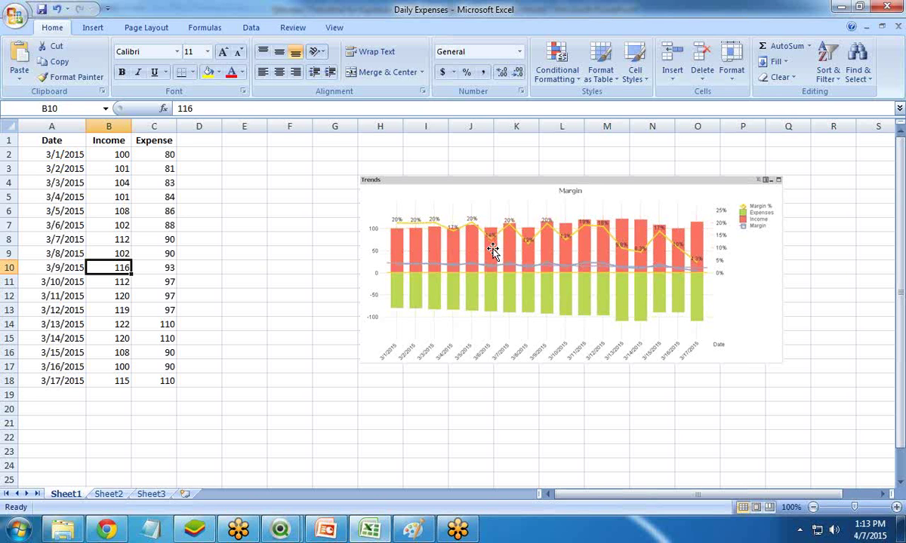
Add the column headers "Margin" in D1 and "Margin%" in E1
{"action": "left_click", "coordinate": [195, 140]}
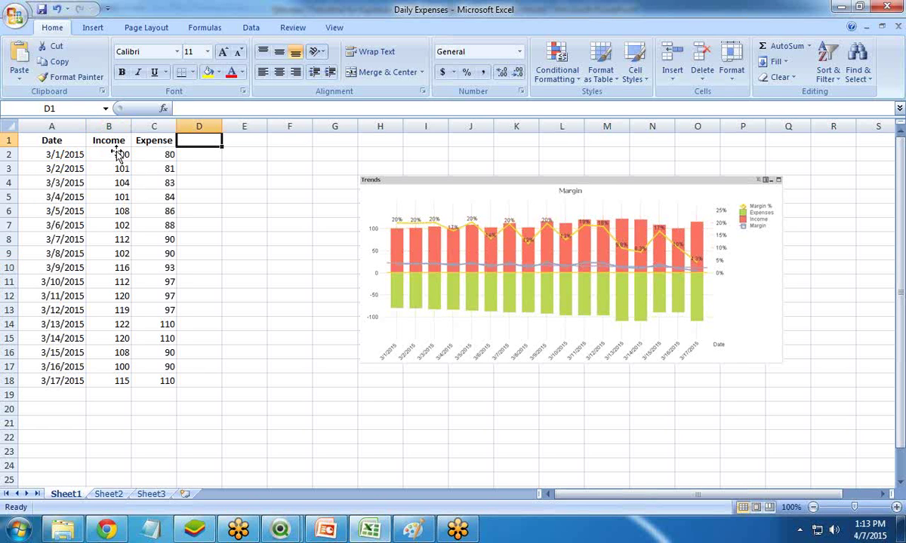
{"action": "type", "text": "Margin"}
{"action": "key", "text": "Tab"}
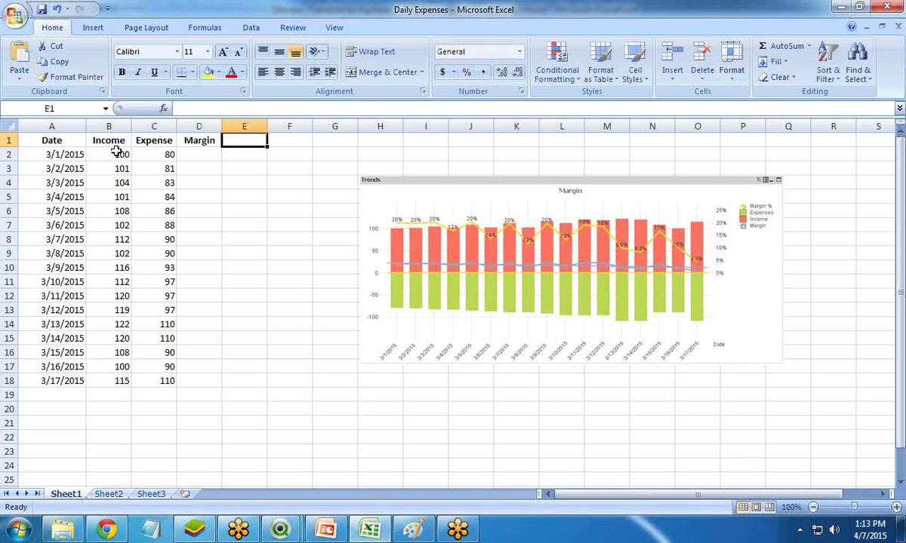
{"action": "type", "text": "Margin"}
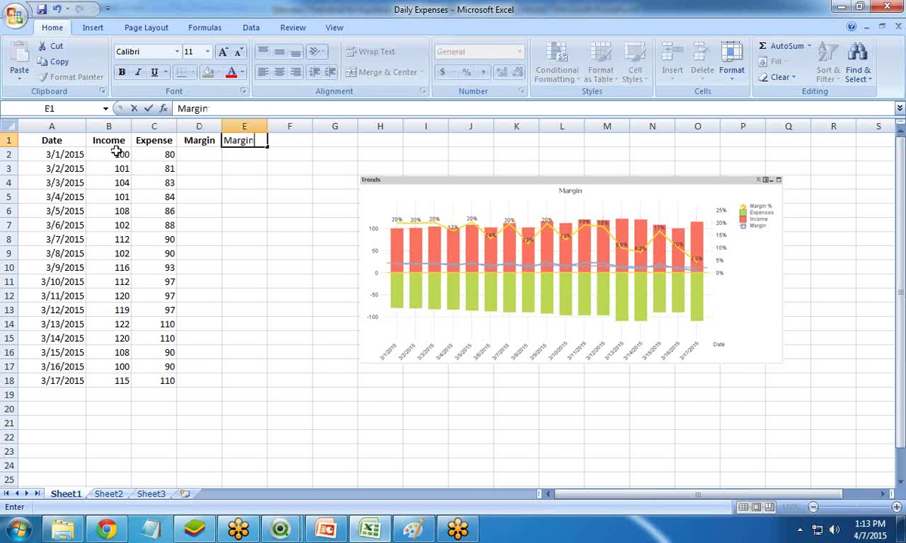
{"action": "type", "text": "%"}
{"action": "key", "text": "Return"}
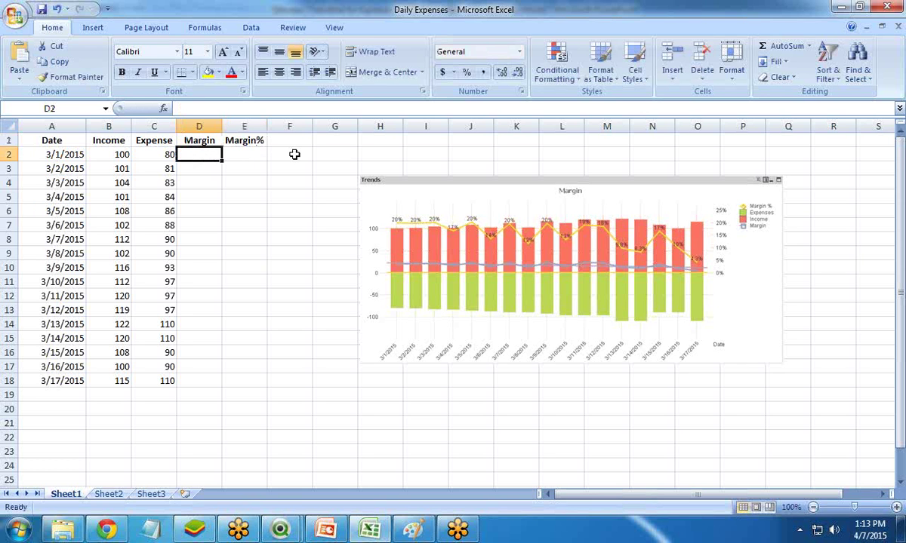
Enter the formula =B2-C2 in D2 to calculate the first day's margin
{"action": "type", "text": "="}
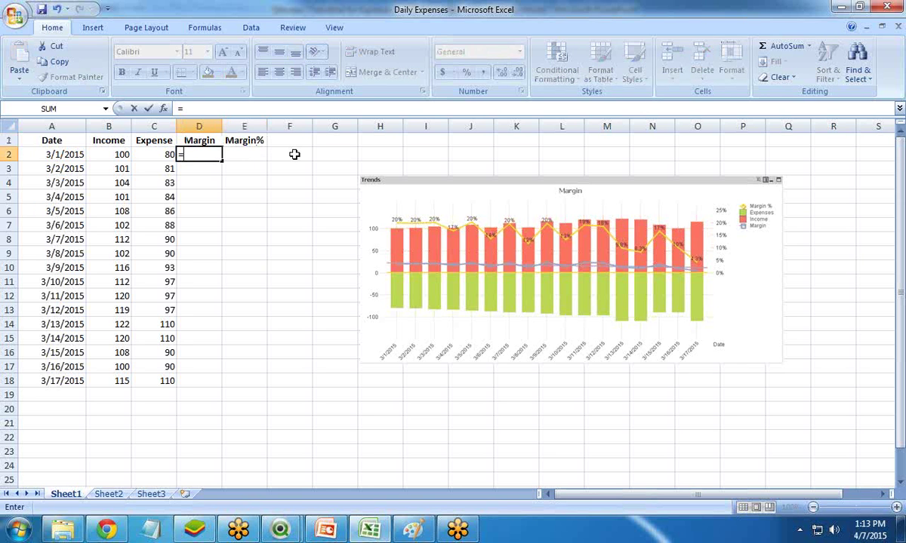
{"action": "left_click", "coordinate": [111, 154]}
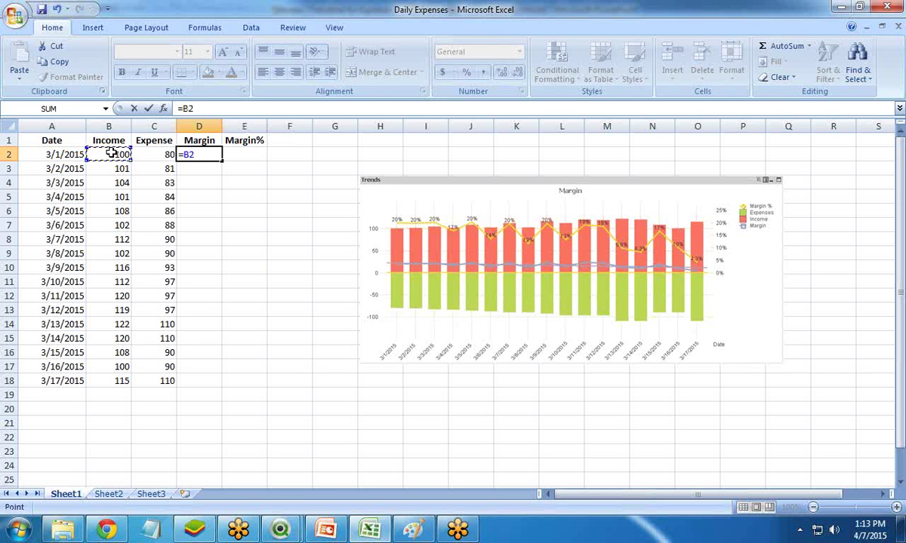
{"action": "type", "text": "-"}
{"action": "left_click", "coordinate": [164, 154]}
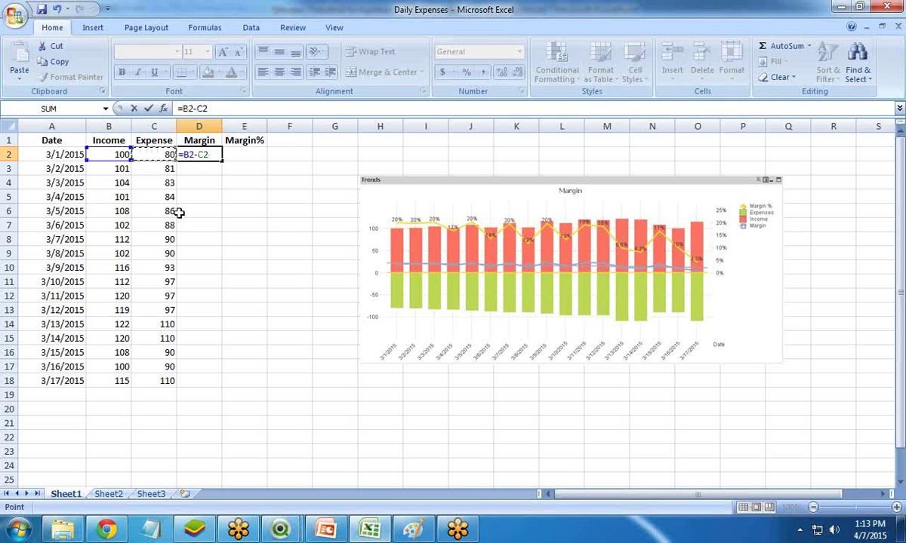
{"action": "key", "text": "Return"}
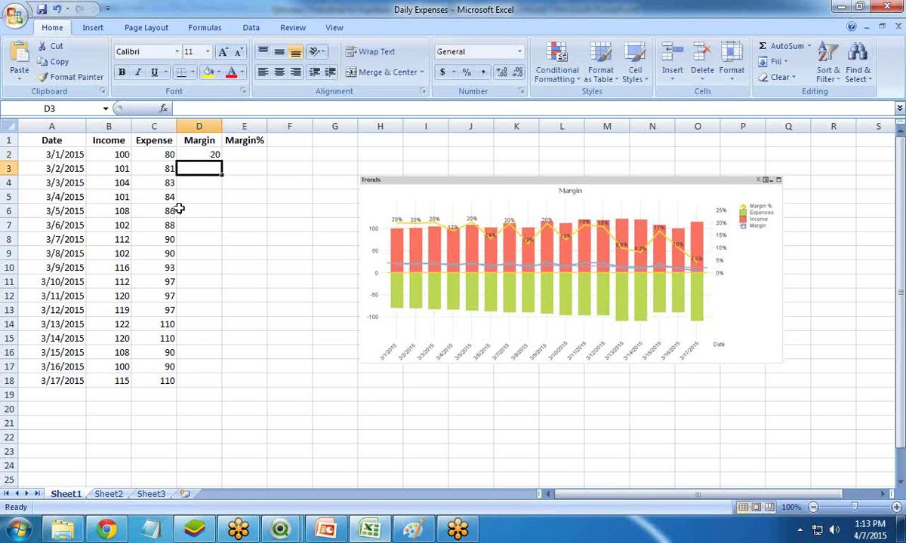
{"action": "left_click", "coordinate": [200, 154]}
Enter the formula =(B2-C2)/B2 in E2 to calculate the first day's margin percentage
{"action": "left_click", "coordinate": [254, 153]}
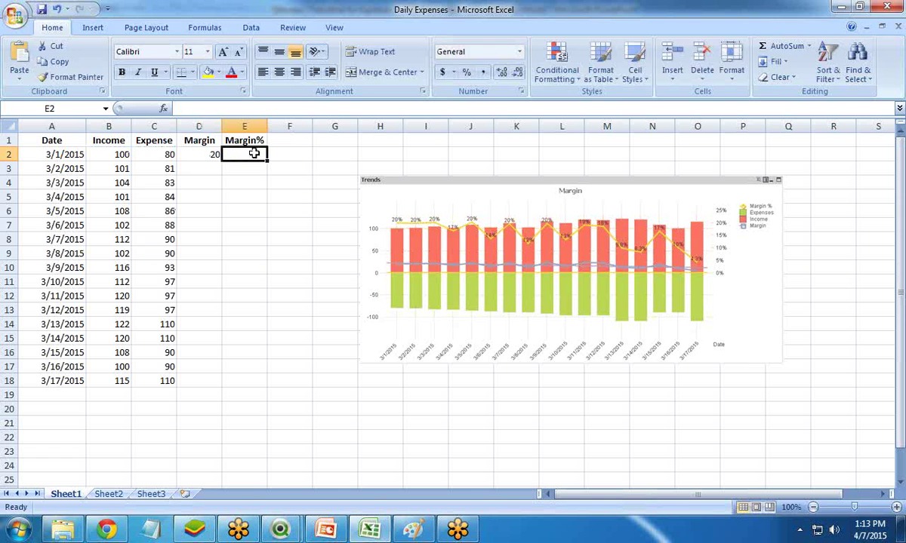
{"action": "type", "text": "="}
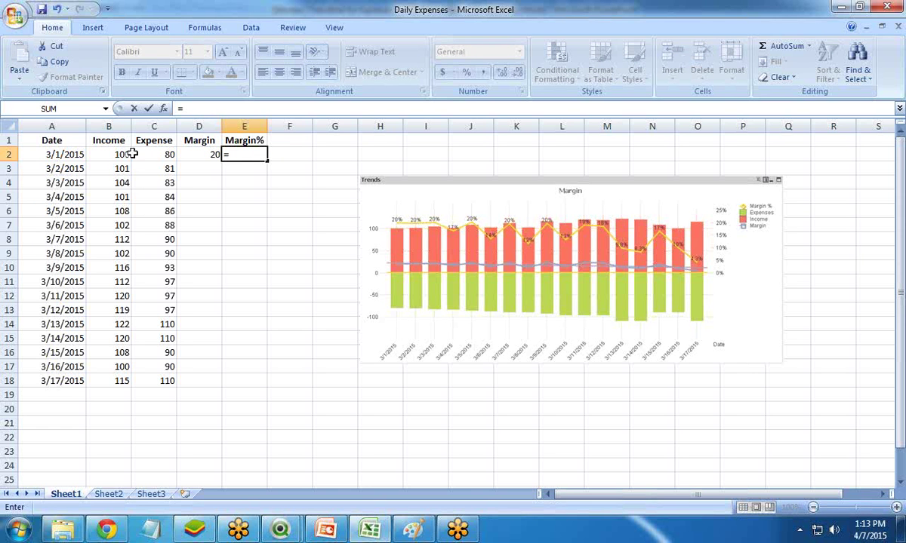
{"action": "type", "text": "("}
{"action": "left_click", "coordinate": [121, 153]}
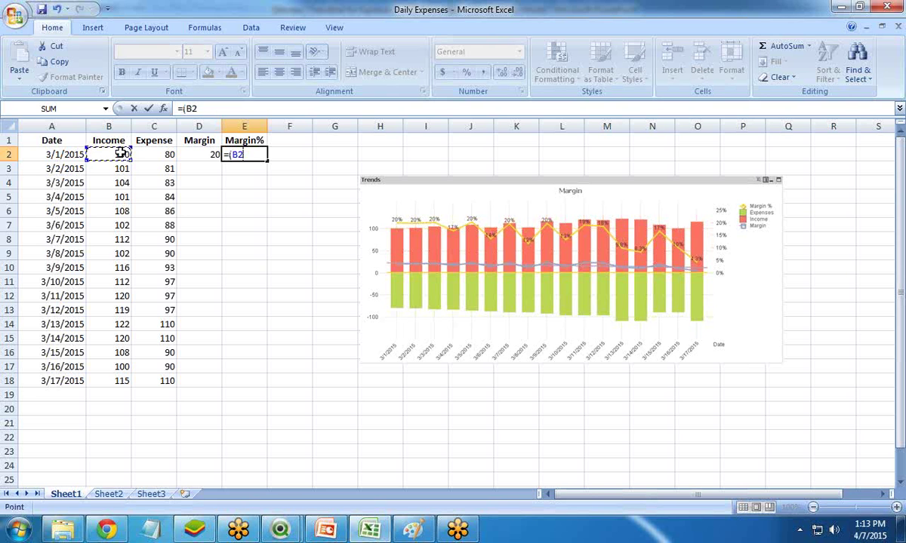
{"action": "type", "text": "0"}
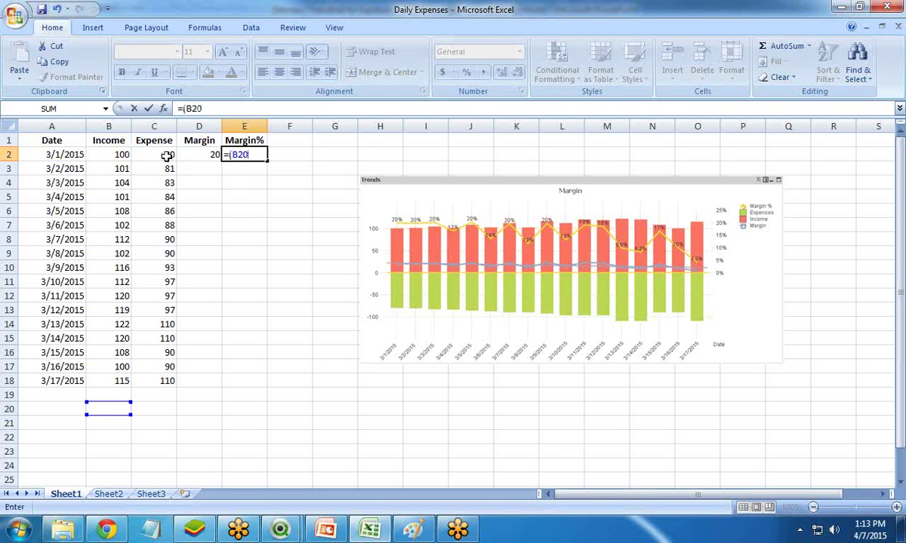
{"action": "key", "text": "BackSpace"}
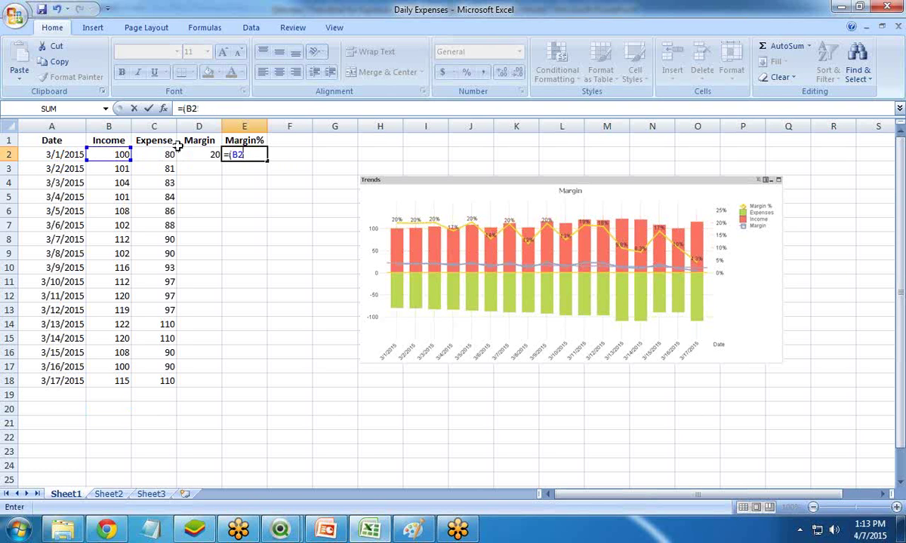
{"action": "type", "text": "-"}
{"action": "left_click", "coordinate": [149, 154]}
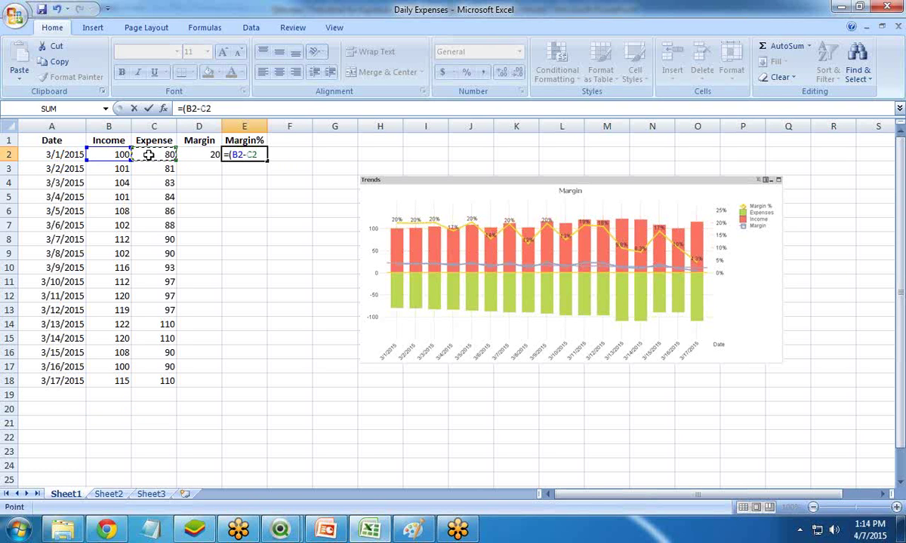
{"action": "type", "text": ")/"}
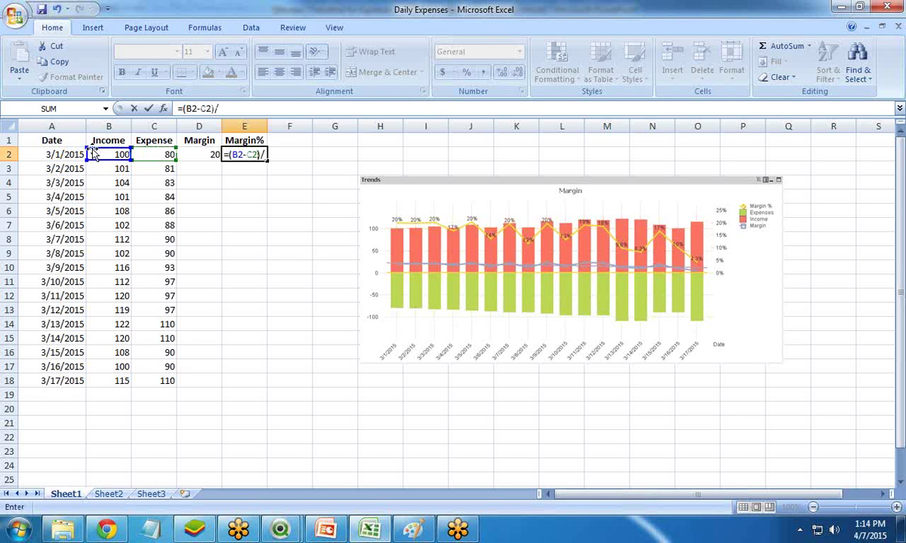
{"action": "left_click", "coordinate": [101, 153]}
{"action": "key", "text": "Return"}
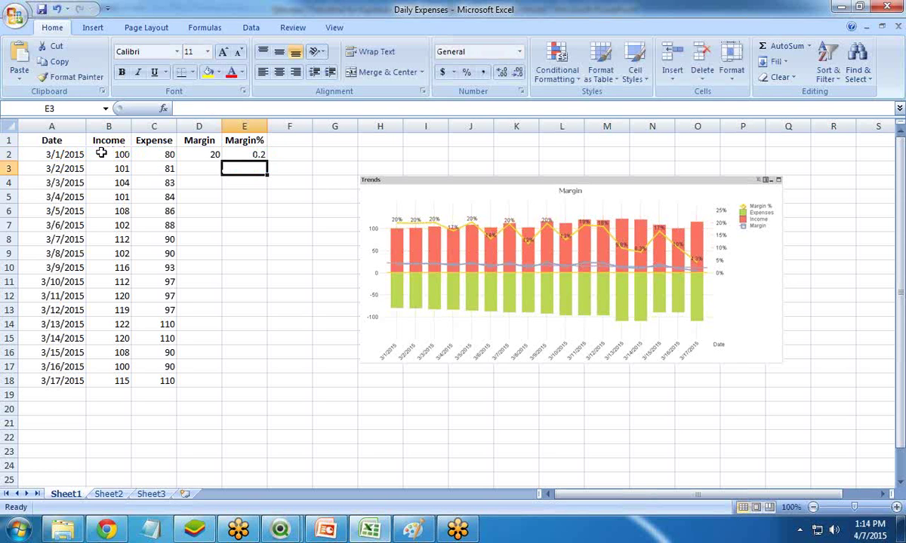
Format E2 as a percentage with 0 decimal places
{"action": "left_click", "coordinate": [249, 156]}
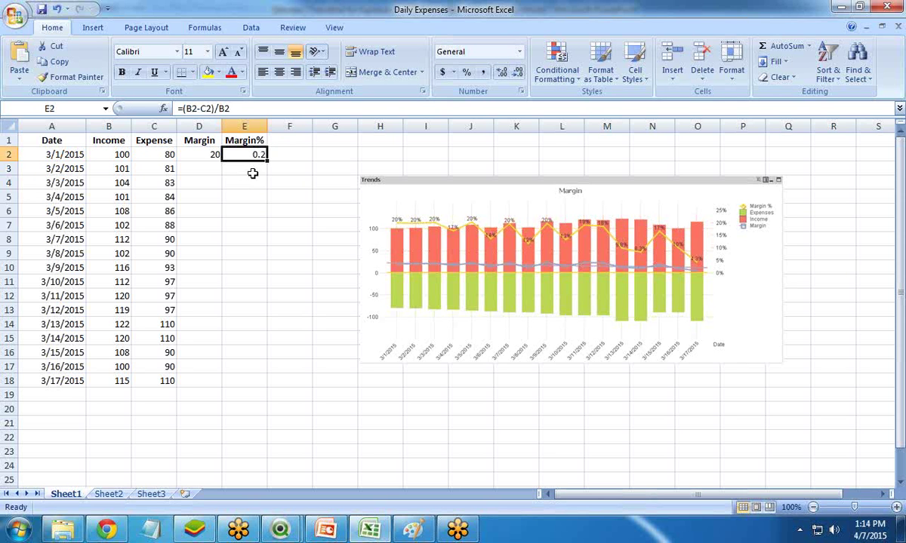
{"action": "left_click", "coordinate": [731, 62]}
{"action": "left_click", "coordinate": [768, 338]}
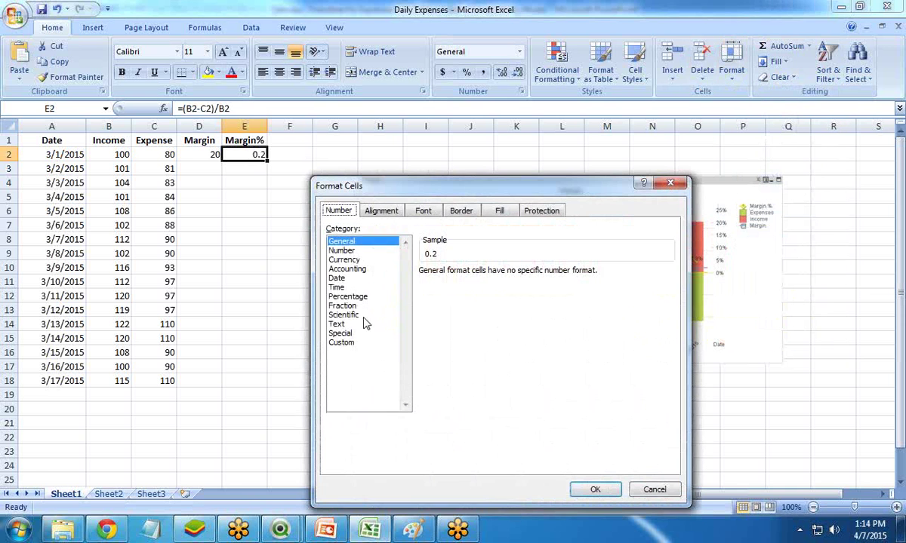
{"action": "left_click", "coordinate": [346, 295]}
{"action": "left_click", "coordinate": [513, 276]}
{"action": "left_click", "coordinate": [513, 277]}
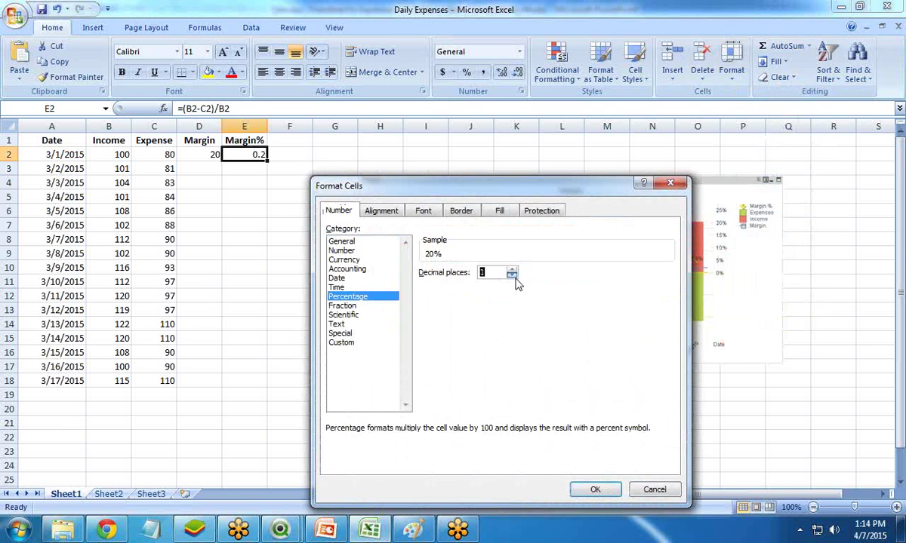
{"action": "left_click", "coordinate": [596, 487]}
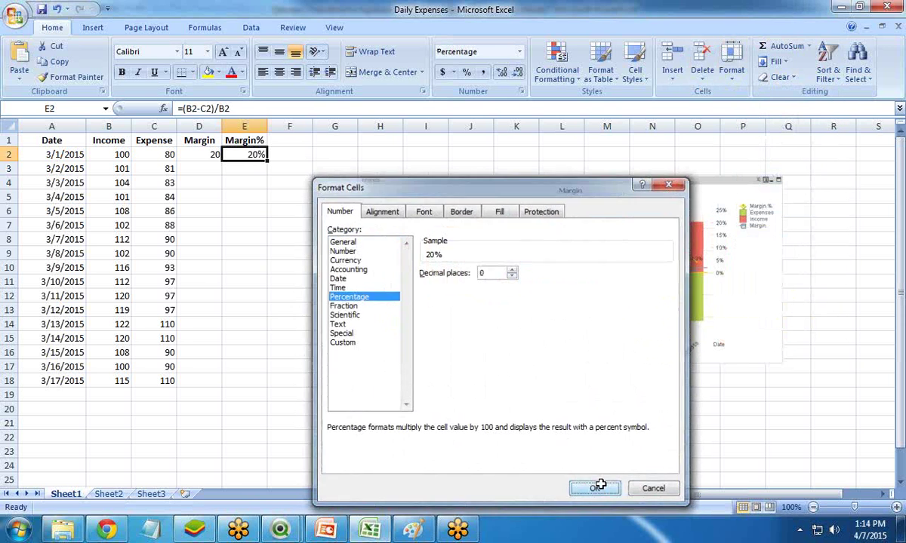
Fill the Margin and Margin% formulas from row 2 down through row 18
{"action": "left_click", "coordinate": [206, 155]}
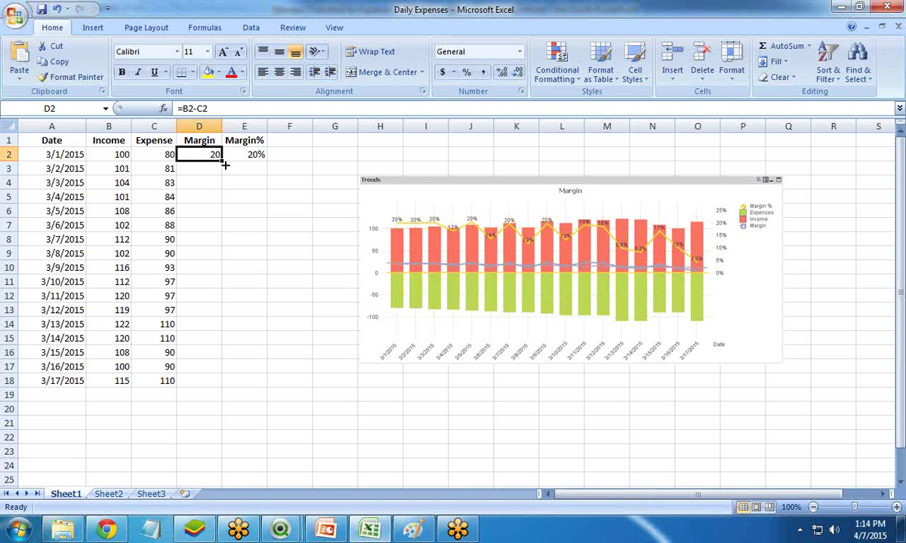
{"action": "left_click_drag", "start_coordinate": [225, 163], "coordinate": [219, 384]}
{"action": "left_click", "coordinate": [246, 224]}
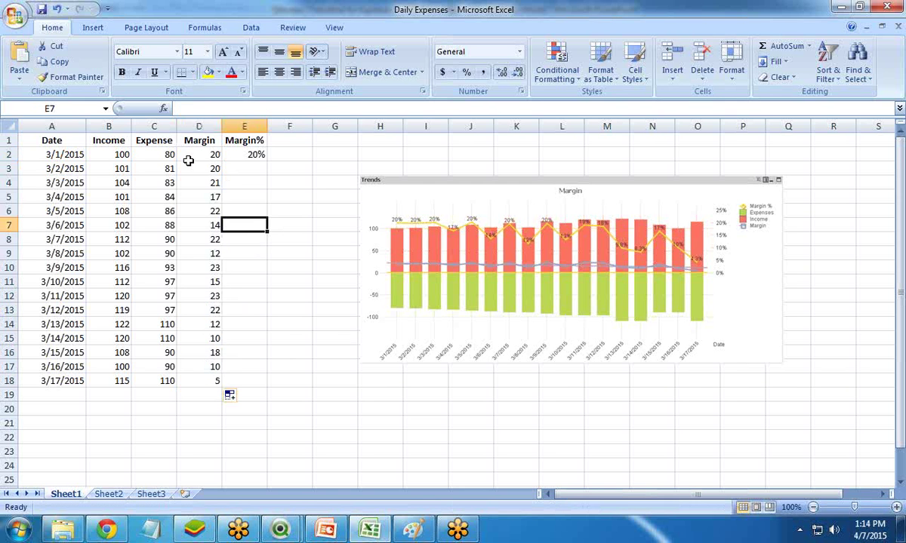
{"action": "left_click", "coordinate": [257, 155]}
{"action": "left_click_drag", "start_coordinate": [268, 160], "coordinate": [266, 387]}
Examine the Margin and Margin% values in rows 2 to 18 against the Trends chart picture
{"action": "left_click", "coordinate": [301, 248]}
{"action": "left_click_drag", "start_coordinate": [196, 155], "coordinate": [188, 376]}
{"action": "left_click", "coordinate": [361, 257]}
{"action": "left_click_drag", "start_coordinate": [255, 151], "coordinate": [234, 381]}
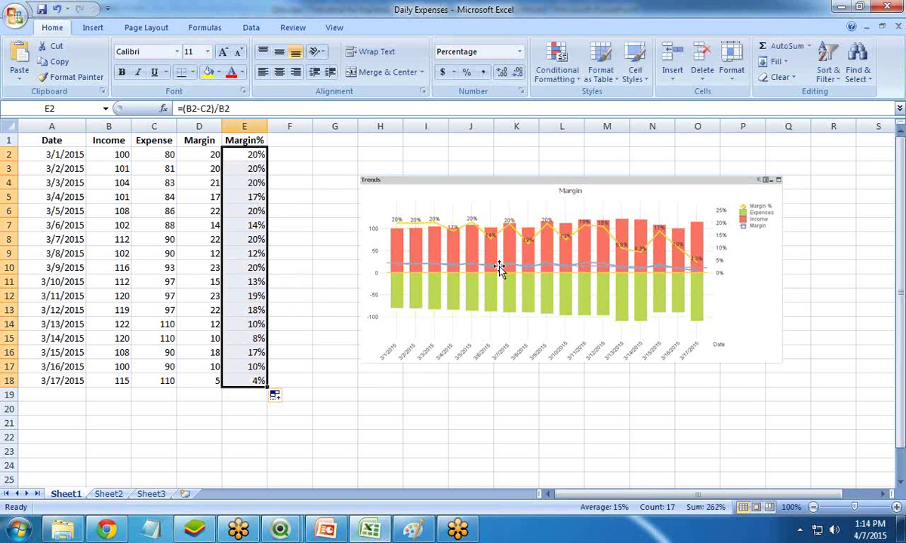
{"action": "left_click", "coordinate": [464, 289]}
{"action": "left_click_drag", "start_coordinate": [463, 289], "coordinate": [426, 314]}
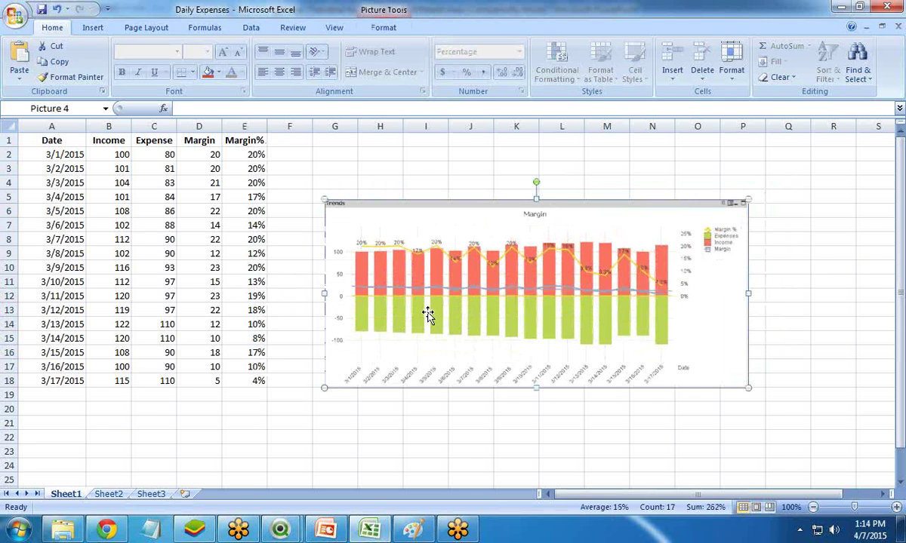
{"action": "scroll", "coordinate": [427, 315], "scroll_direction": "up", "scroll_amount": 2}
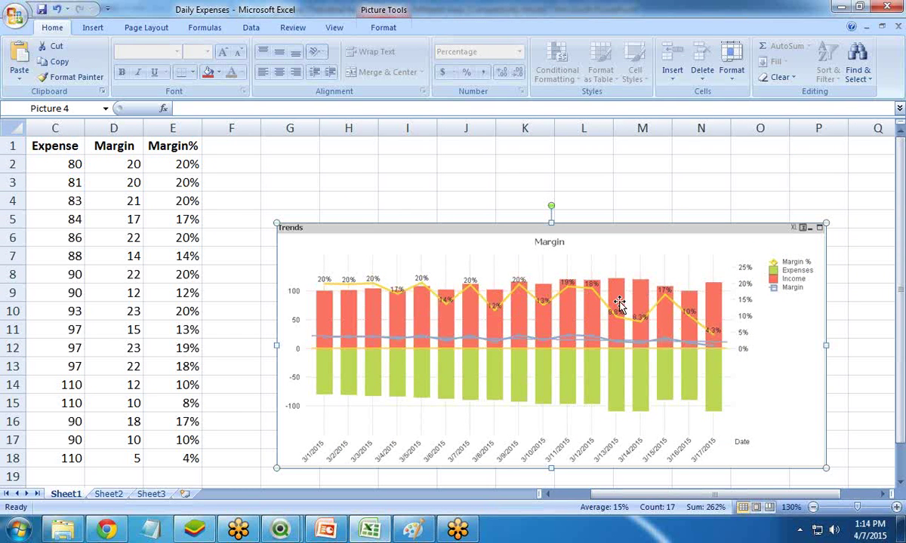
{"action": "scroll", "coordinate": [591, 300], "scroll_direction": "down", "scroll_amount": 1, "text": "ctrl"}
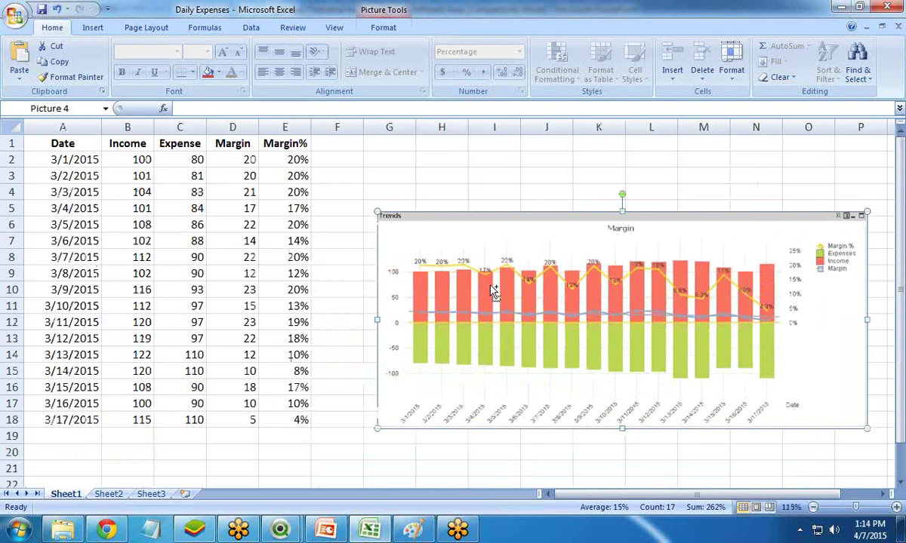
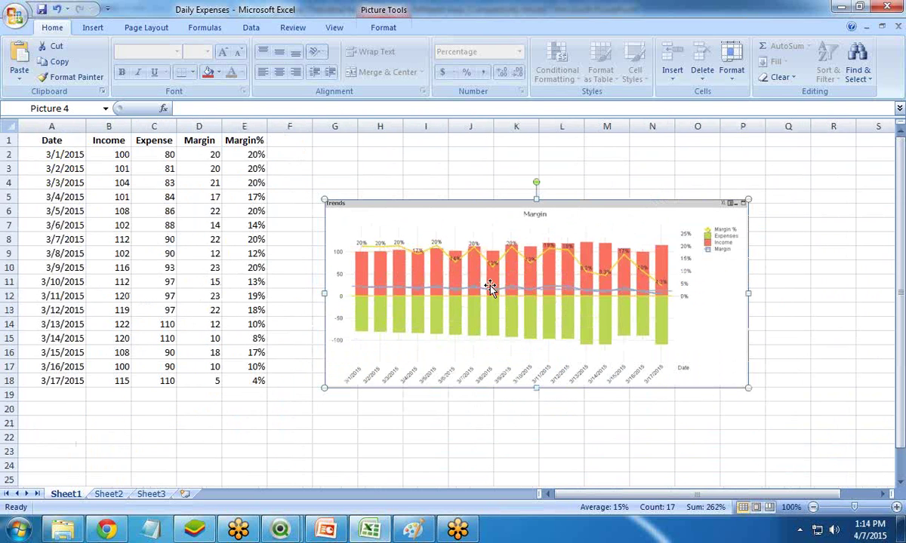
Delete the Trends chart picture and columns D to F, leaving only the Date, Income and Expense data
{"action": "left_click_drag", "start_coordinate": [376, 225], "coordinate": [418, 215]}
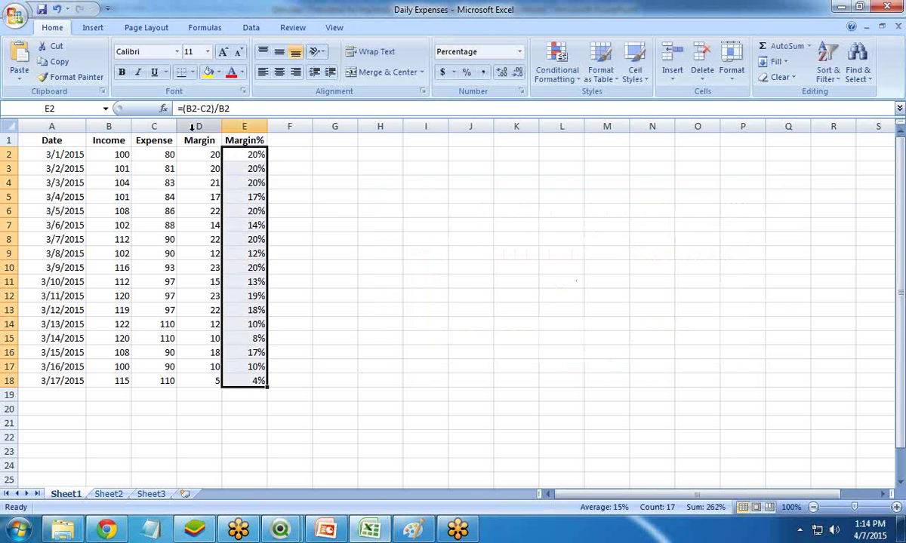
{"action": "left_click_drag", "start_coordinate": [199, 126], "coordinate": [293, 126]}
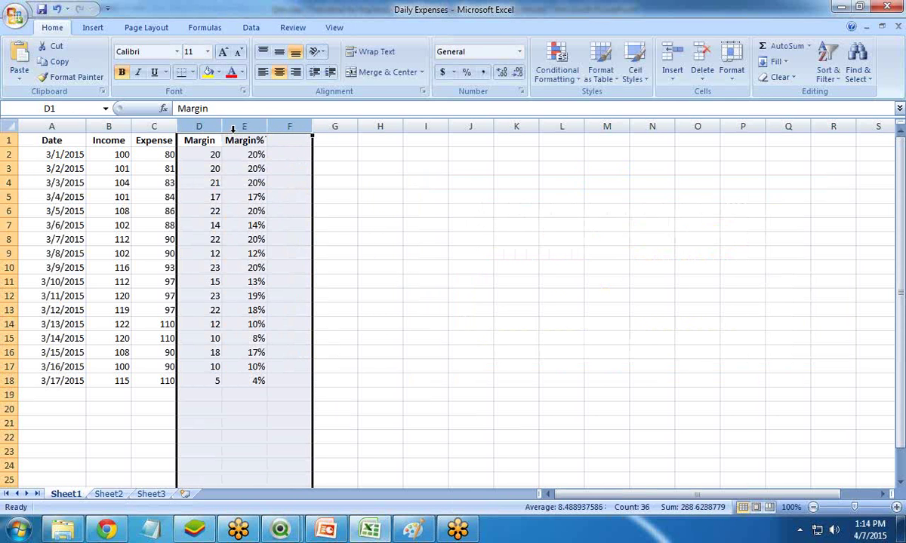
{"action": "right_click", "coordinate": [241, 126]}
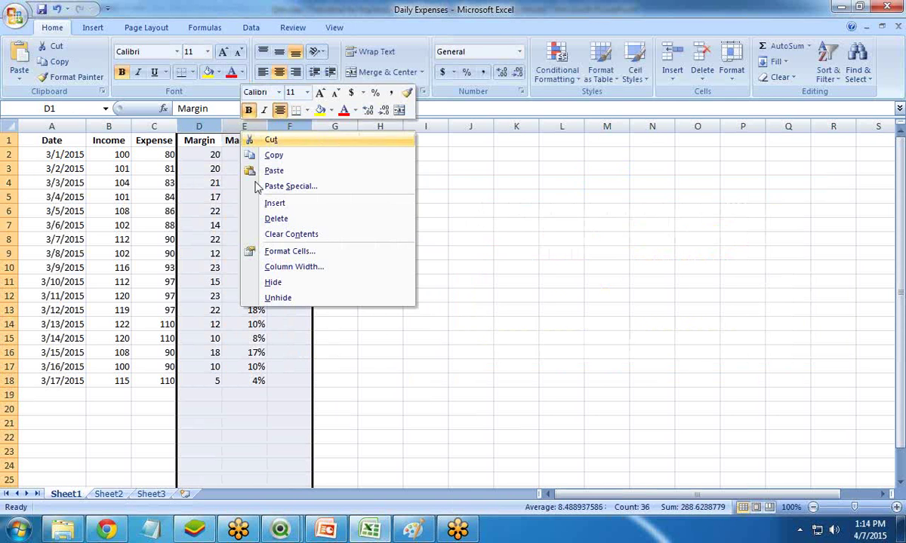
{"action": "left_click", "coordinate": [293, 219]}
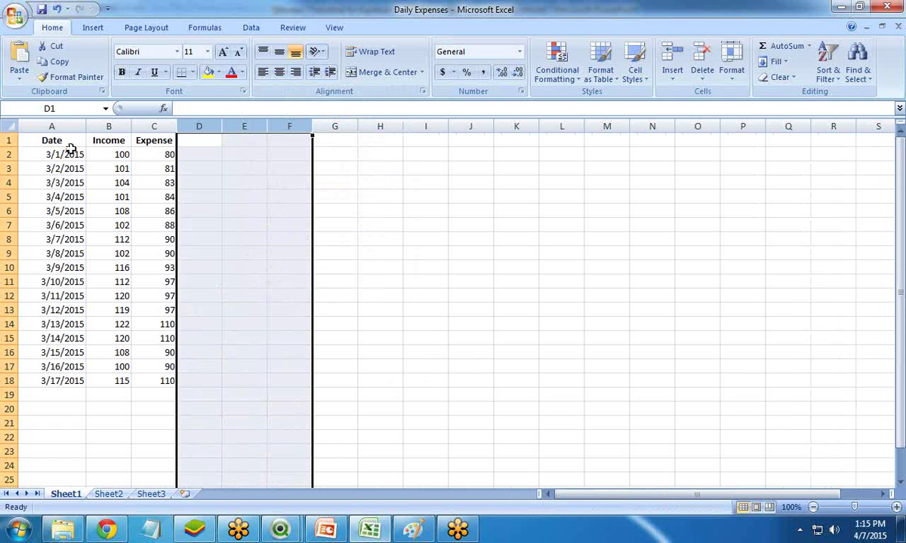
Select the Date, Income and Expense data in A1:C18 and switch to the Analysis document in QlikView
{"action": "left_click_drag", "start_coordinate": [34, 136], "coordinate": [166, 381]}
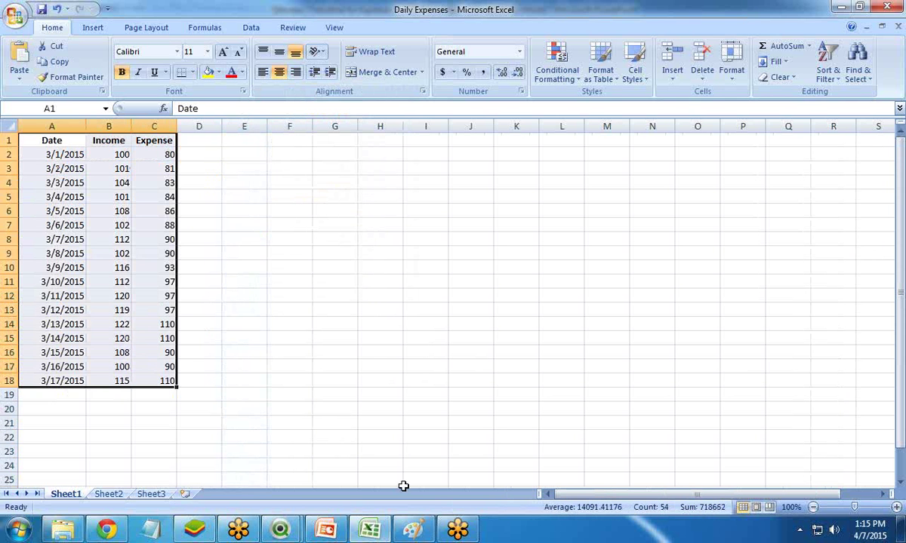
{"action": "mouse_move", "coordinate": [280, 531]}
{"action": "left_click", "coordinate": [361, 461]}
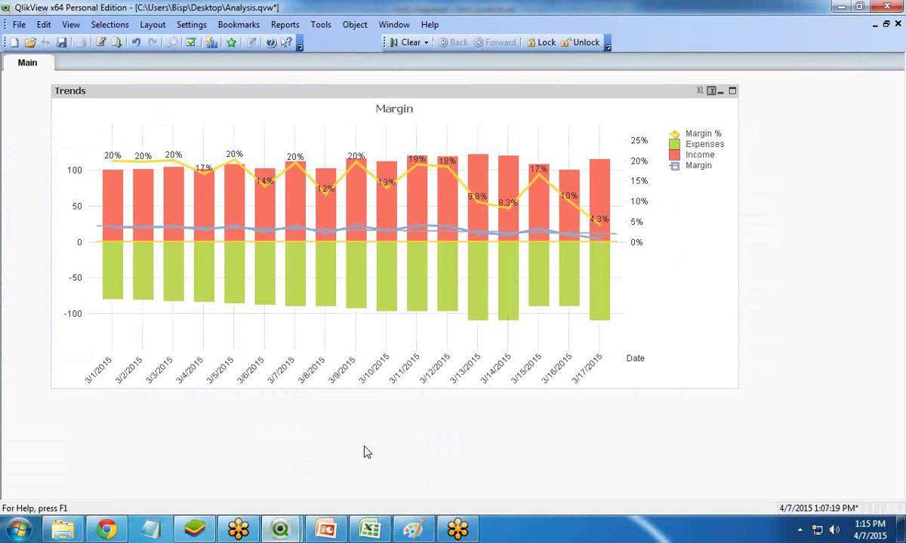
Remove the existing Trends chart from the Main sheet
{"action": "right_click", "coordinate": [357, 98]}
{"action": "left_click", "coordinate": [394, 305]}
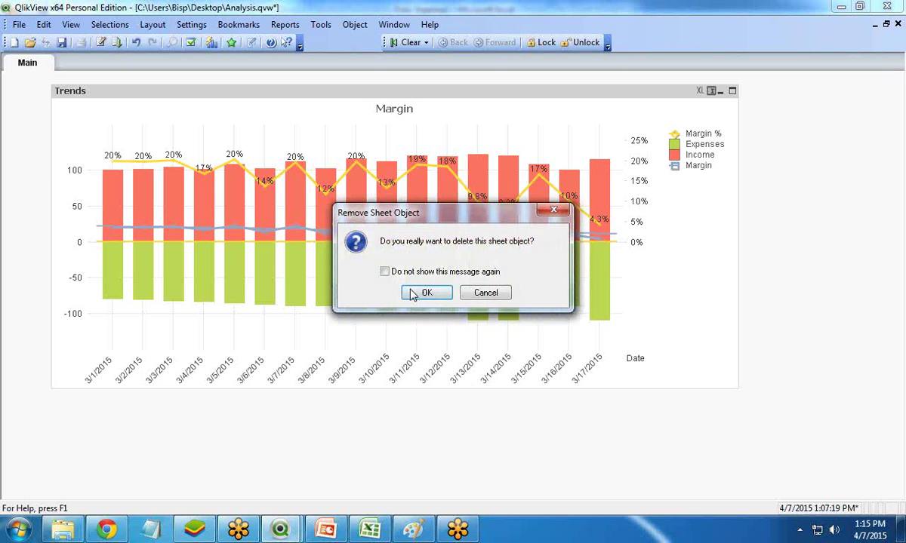
{"action": "left_click", "coordinate": [400, 279]}
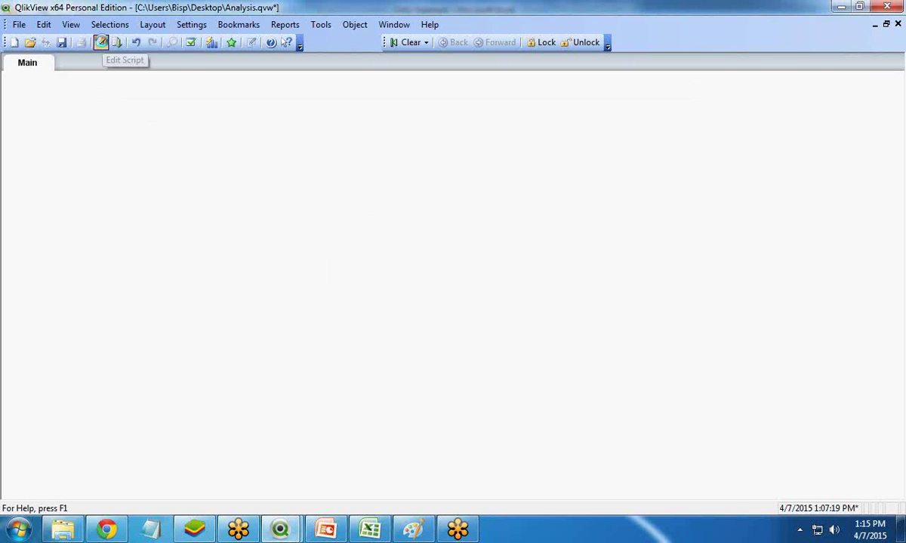
Open the load script and delete the old load statement below the SET lines
{"action": "left_click", "coordinate": [100, 42]}
{"action": "left_click_drag", "start_coordinate": [47, 197], "coordinate": [263, 259]}
{"action": "key", "text": "Delete"}
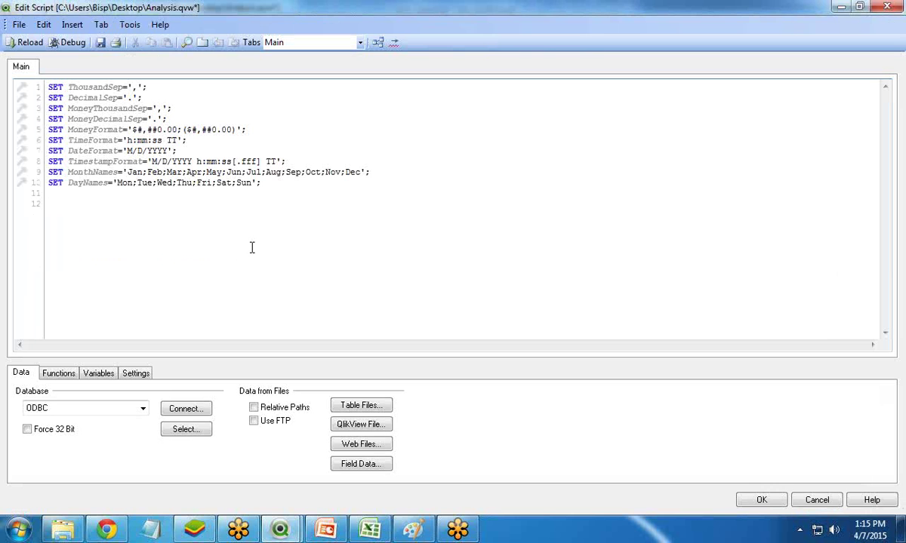
Insert a load statement for Date, Income and Expense from Sheet1 of the Daily Expenses workbook, using embedded labels
{"action": "left_click", "coordinate": [364, 407]}
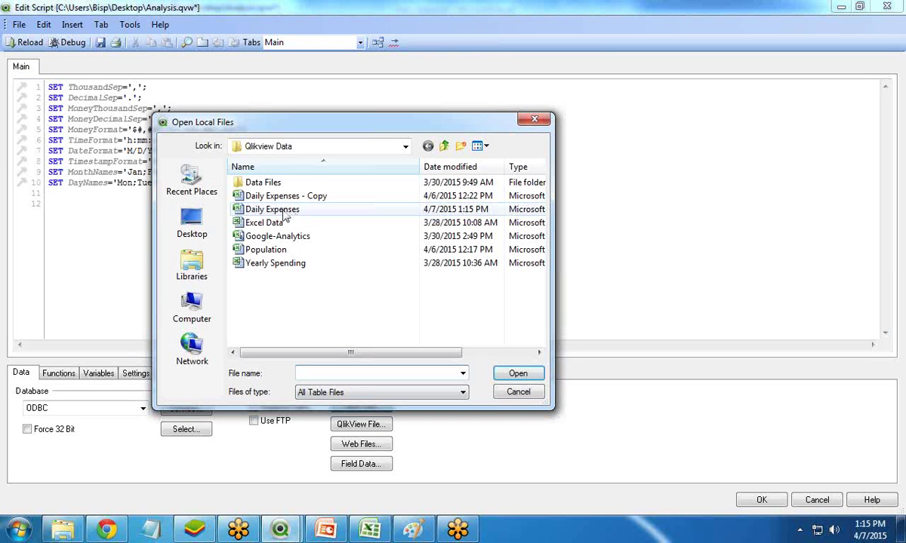
{"action": "left_click", "coordinate": [282, 212]}
{"action": "left_click", "coordinate": [516, 374]}
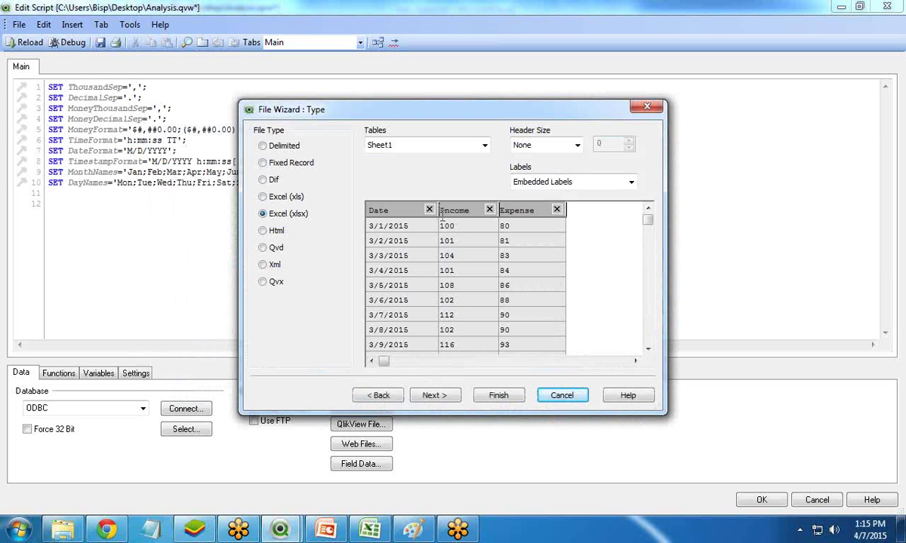
{"action": "left_click", "coordinate": [498, 396]}
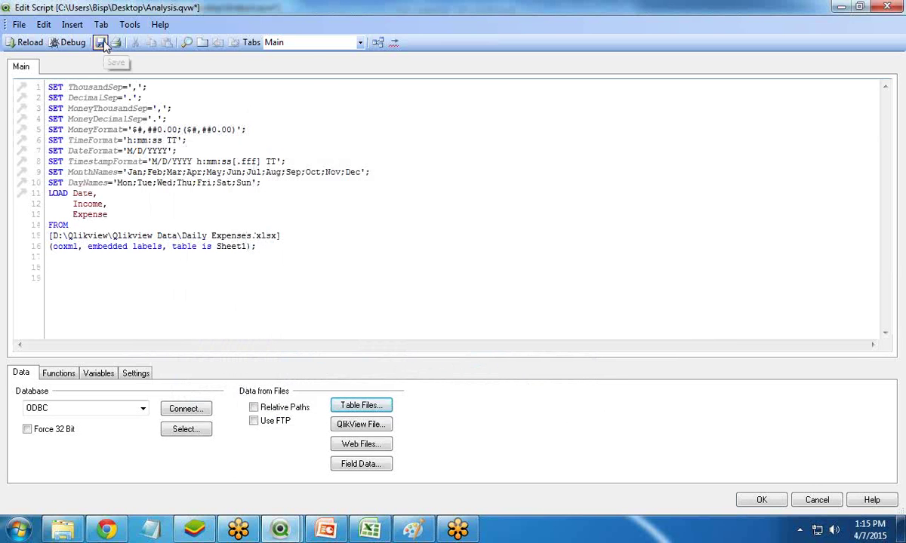
Reload the script and close the sheet properties without adding any listbox fields
{"action": "left_click", "coordinate": [26, 42]}
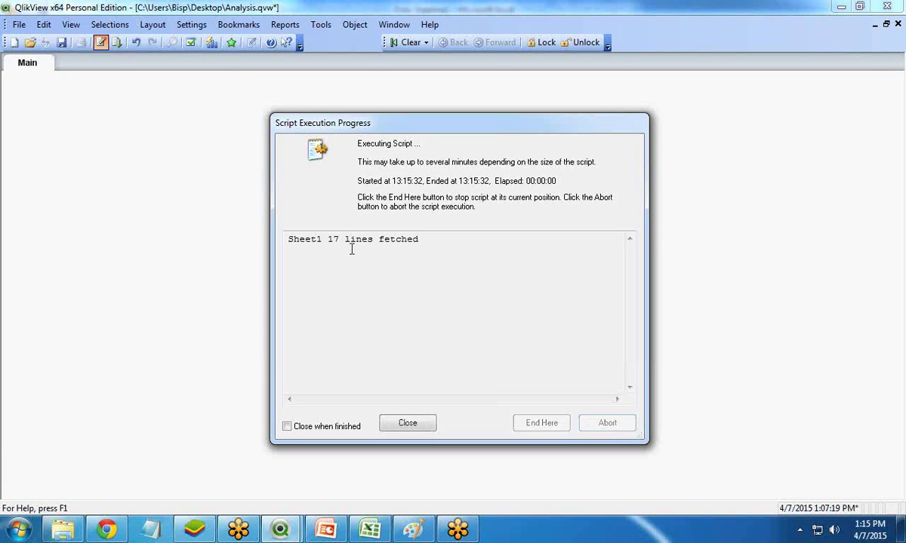
{"action": "left_click_drag", "start_coordinate": [328, 239], "coordinate": [422, 240]}
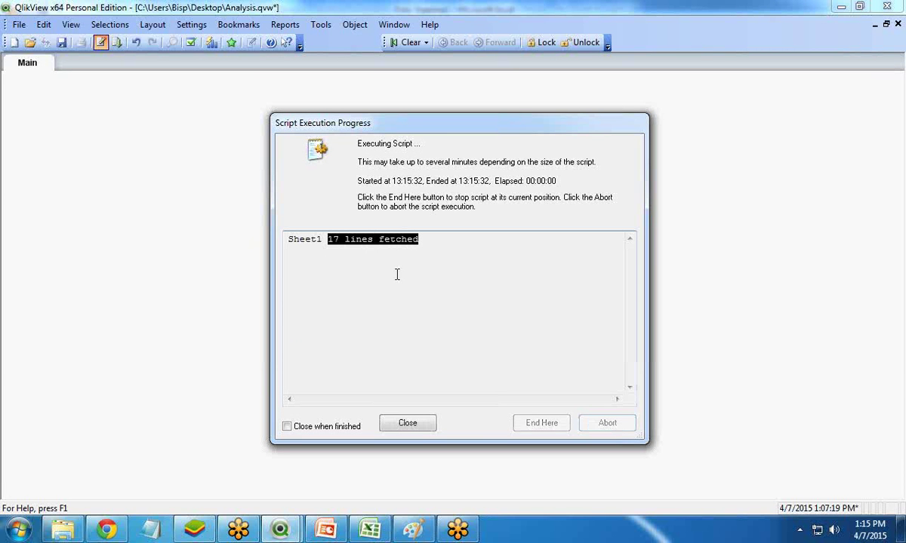
{"action": "left_click", "coordinate": [406, 423]}
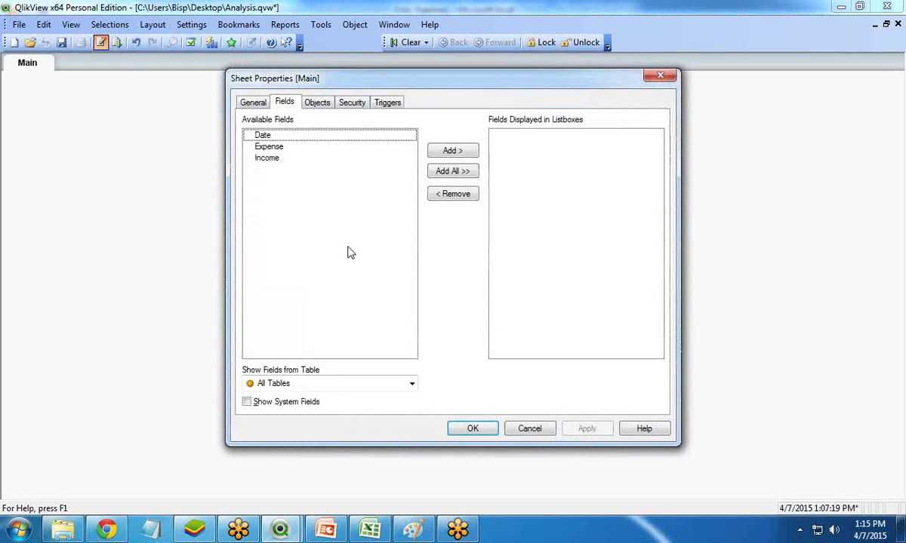
{"action": "left_click", "coordinate": [471, 431]}
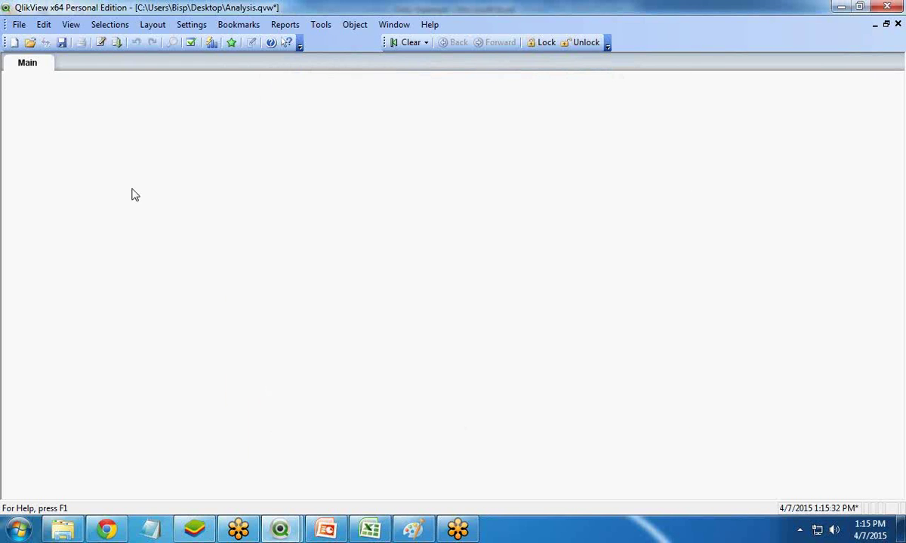
Start a new combo chart titled Trends on the Main sheet, allowing fast type change between Combo Chart and Straight Table
{"action": "right_click", "coordinate": [115, 107]}
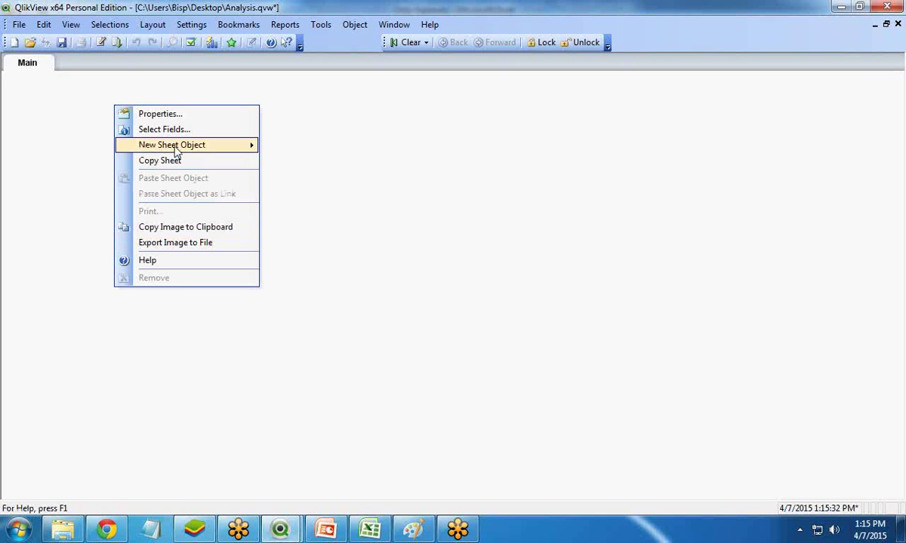
{"action": "mouse_move", "coordinate": [175, 151]}
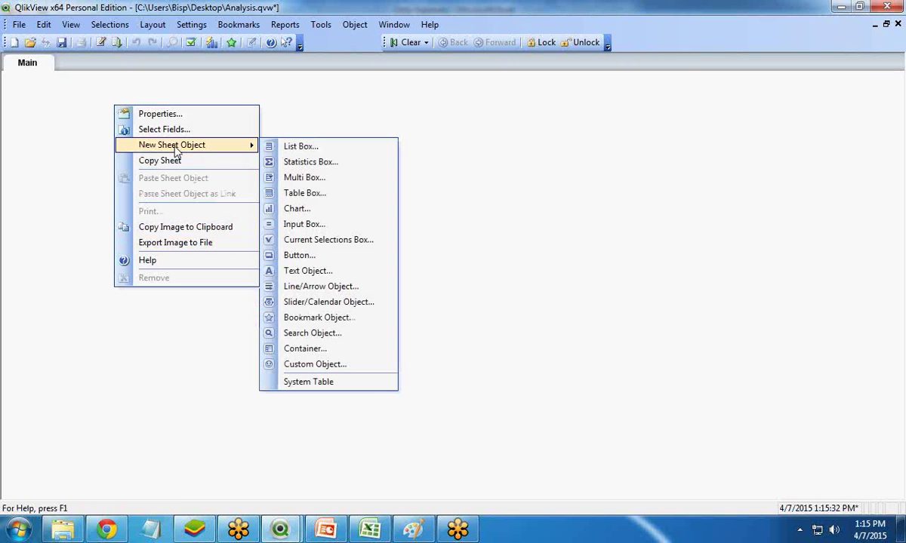
{"action": "left_click", "coordinate": [297, 209]}
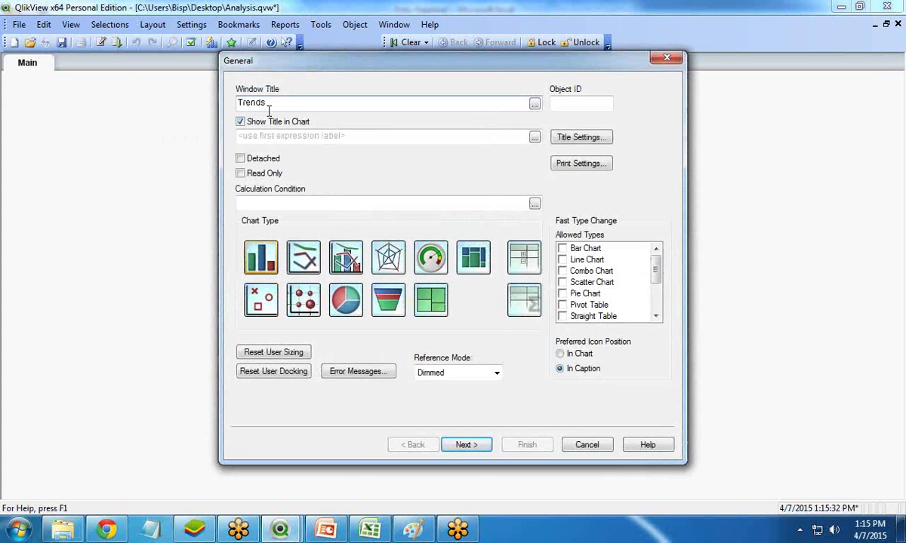
{"action": "left_click", "coordinate": [348, 270]}
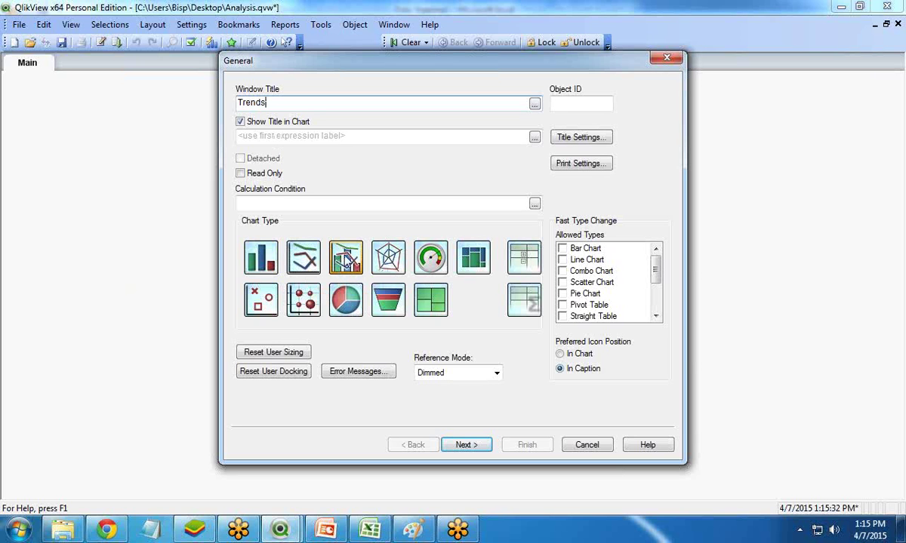
{"action": "left_click", "coordinate": [574, 270]}
{"action": "left_click", "coordinate": [562, 271]}
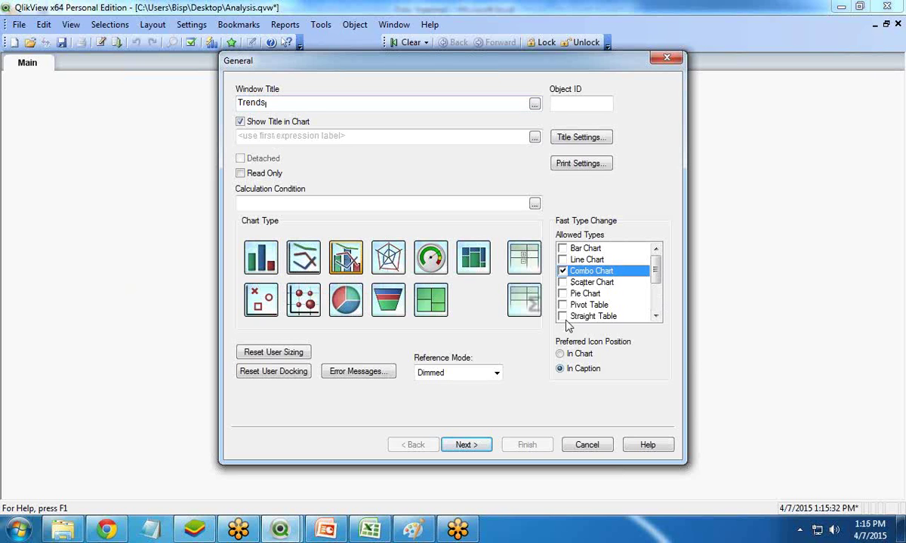
{"action": "left_click", "coordinate": [562, 316]}
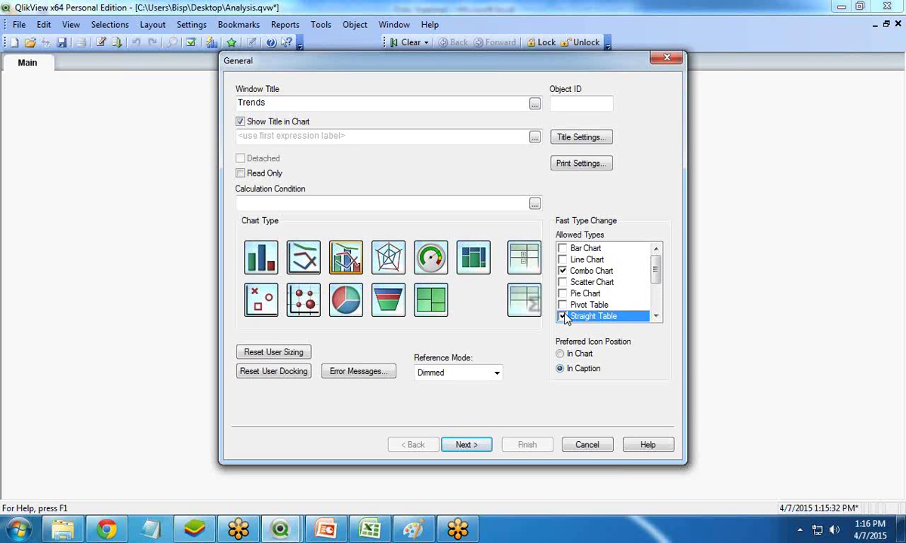
{"action": "left_click", "coordinate": [465, 445]}
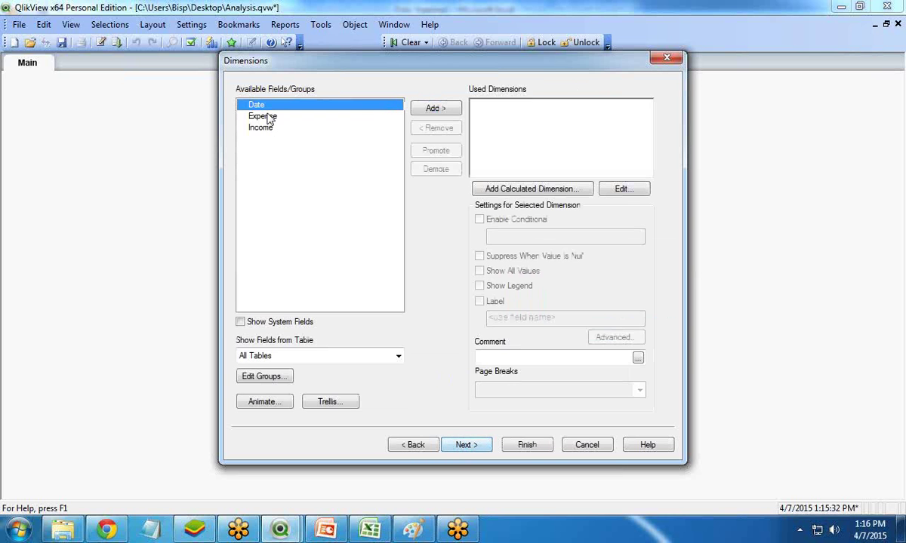
Add Date as the chart's dimension and continue to the expressions
{"action": "left_click_drag", "start_coordinate": [299, 60], "coordinate": [215, 84]}
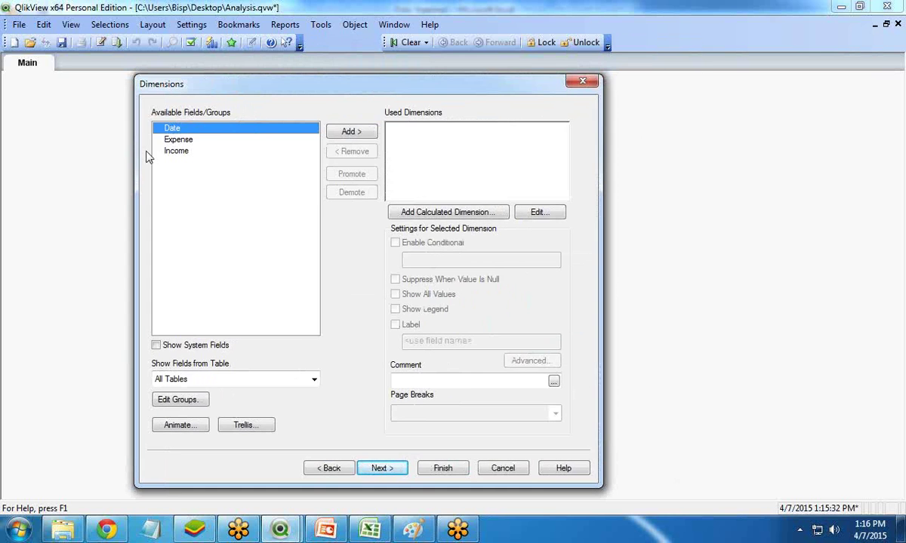
{"action": "left_click", "coordinate": [351, 132]}
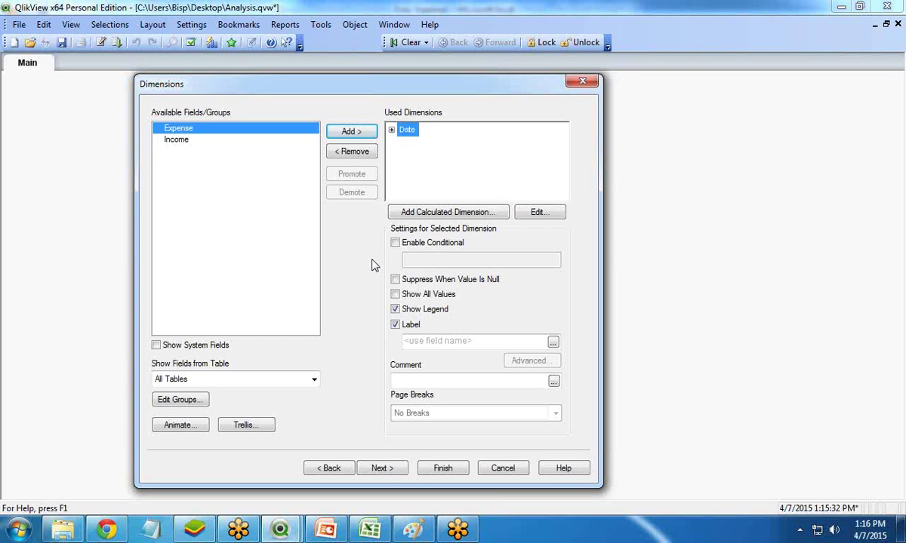
{"action": "left_click", "coordinate": [381, 468]}
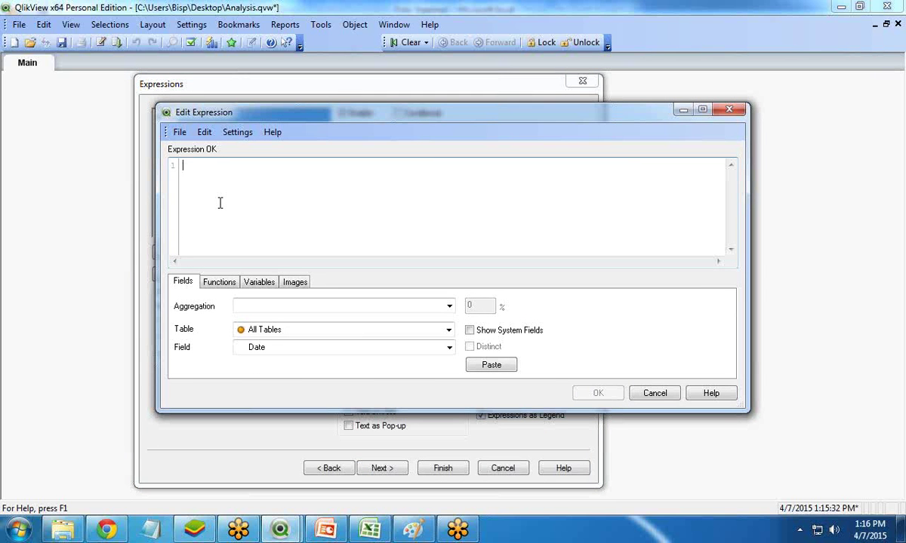
Add the expression Sum (Income) to the chart and label it Income
{"action": "left_click", "coordinate": [261, 306]}
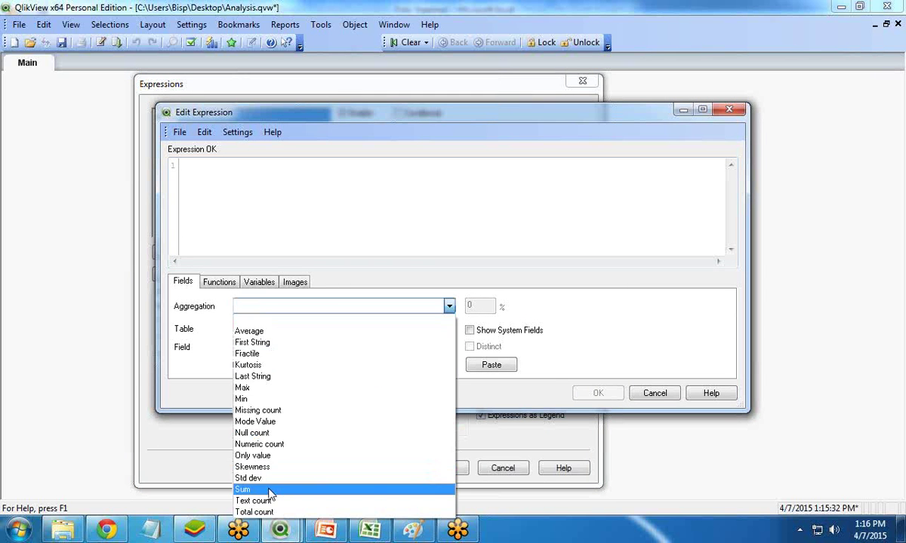
{"action": "left_click", "coordinate": [274, 490]}
{"action": "left_click", "coordinate": [275, 348]}
{"action": "left_click", "coordinate": [275, 386]}
{"action": "left_click", "coordinate": [491, 365]}
{"action": "left_click", "coordinate": [597, 396]}
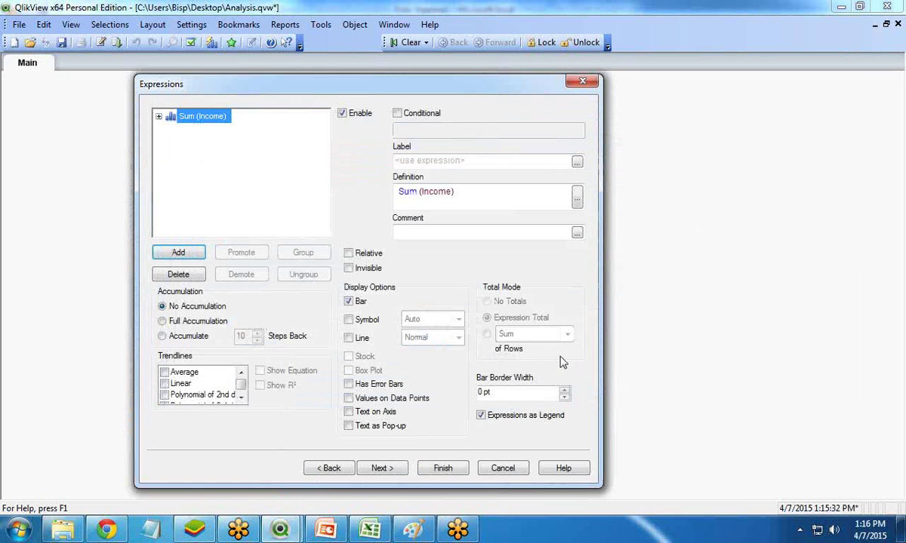
{"action": "left_click", "coordinate": [415, 161]}
{"action": "type", "text": "Income"}
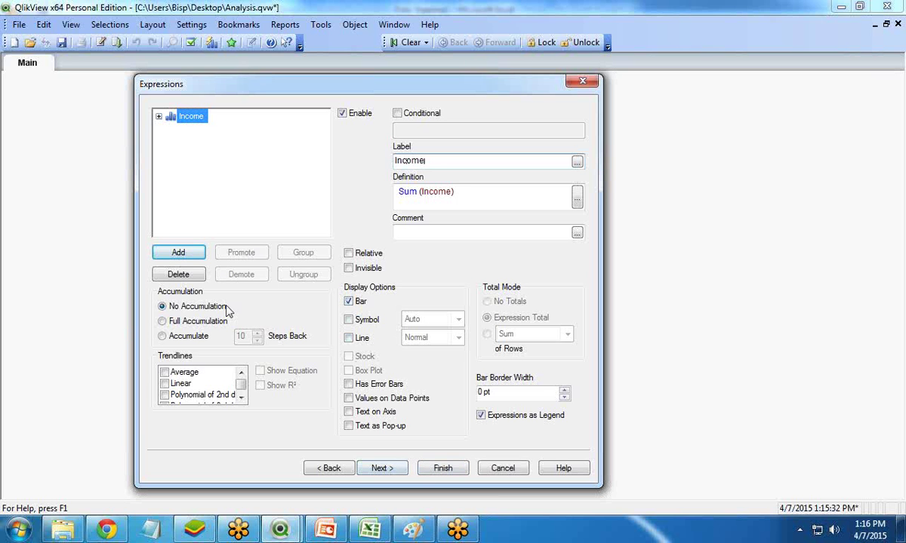
Finish the Trends chart, shift it slightly on the sheet and widen it to about twice its width
{"action": "left_click", "coordinate": [434, 468]}
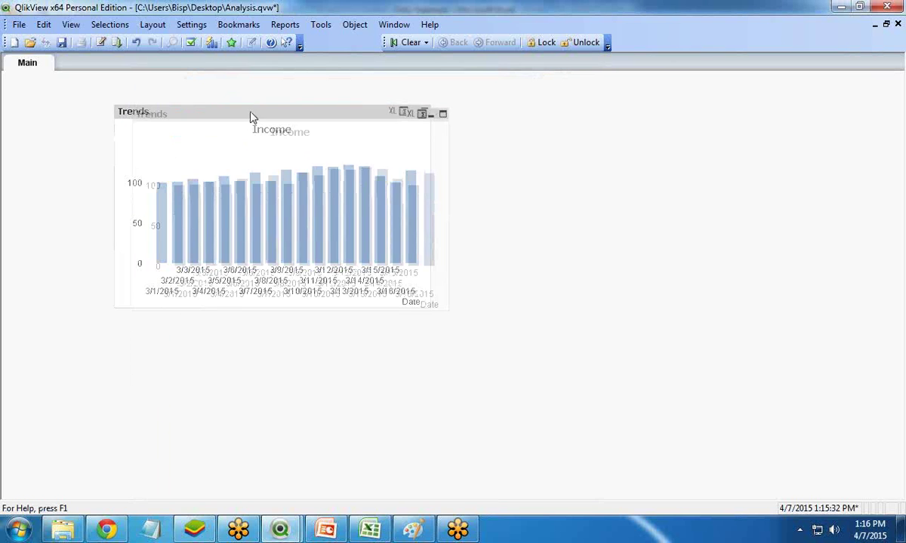
{"action": "left_click_drag", "start_coordinate": [249, 111], "coordinate": [265, 114]}
{"action": "left_click_drag", "start_coordinate": [449, 304], "coordinate": [747, 300]}
Add a second expression, -sum(Expense), to the Trends chart
{"action": "right_click", "coordinate": [323, 116]}
{"action": "left_click", "coordinate": [361, 123]}
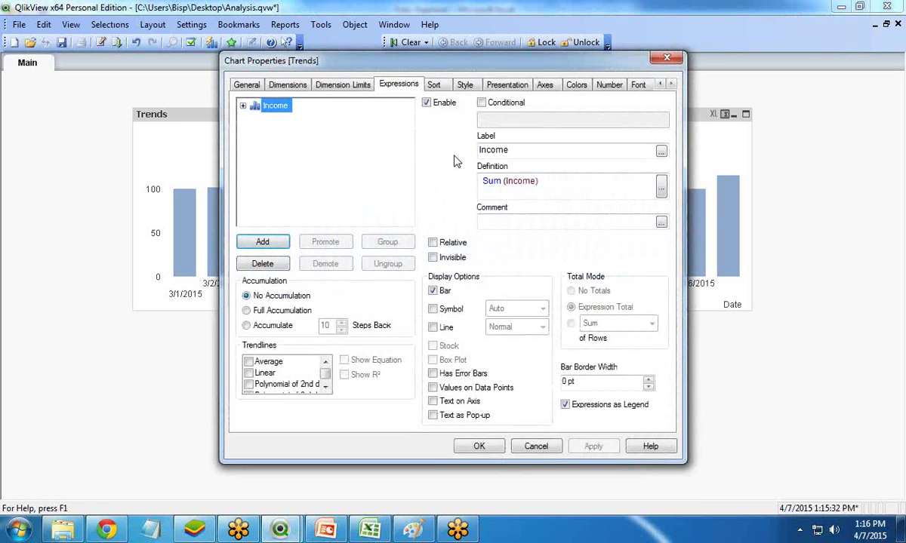
{"action": "left_click", "coordinate": [262, 243]}
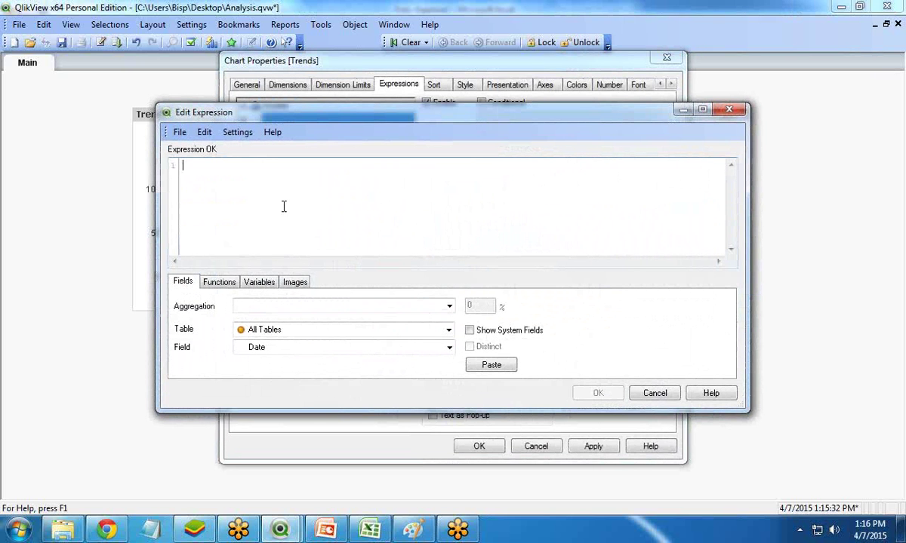
{"action": "type", "text": "=sum("}
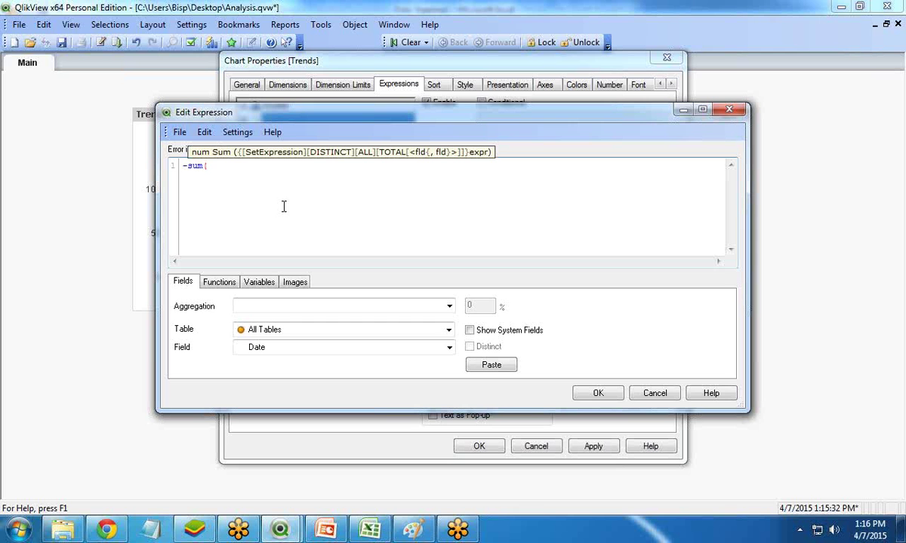
{"action": "left_click", "coordinate": [280, 349]}
{"action": "left_click", "coordinate": [287, 372]}
{"action": "left_click", "coordinate": [474, 368]}
{"action": "type", "text": ")"}
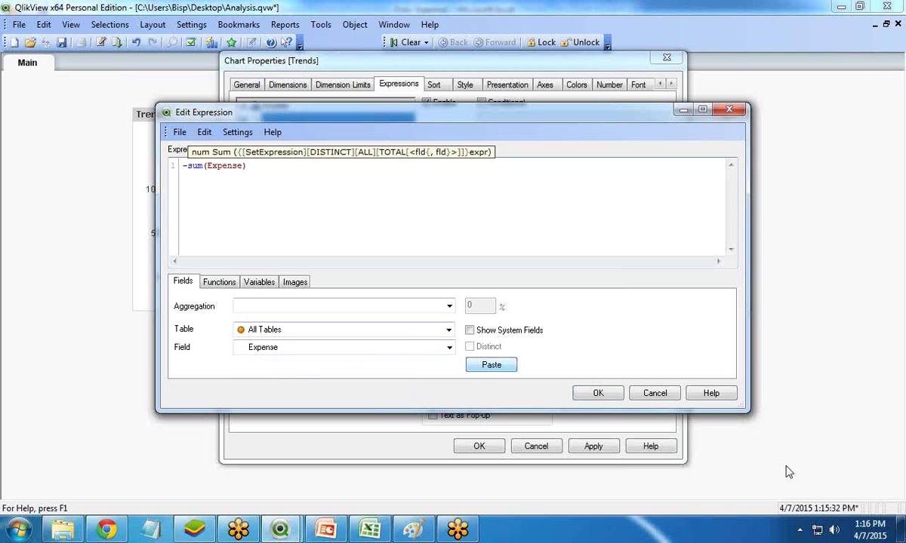
{"action": "key", "text": "Return"}
Label the new expression Expenses and apply the chart properties
{"action": "left_click", "coordinate": [505, 150]}
{"action": "type", "text": "Expenses"}
{"action": "left_click", "coordinate": [593, 446]}
{"action": "left_click", "coordinate": [483, 447]}
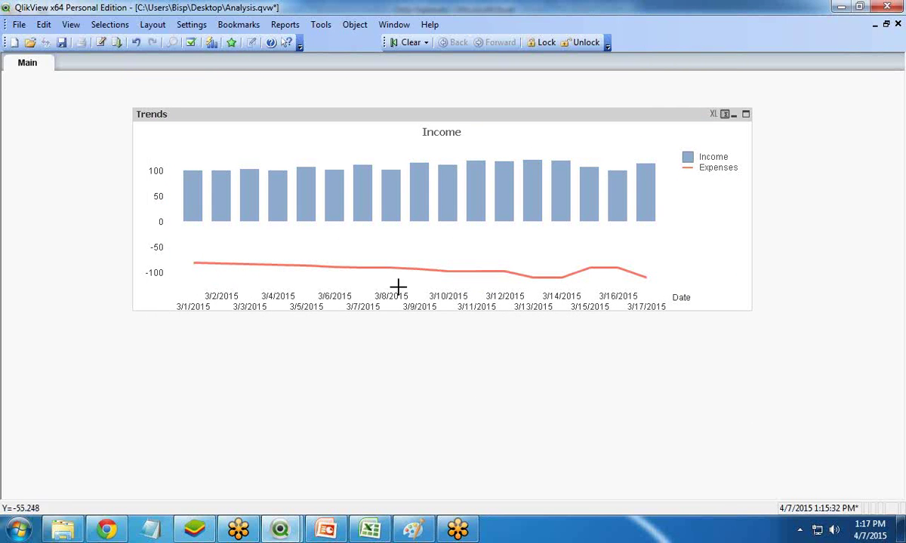
Display the Expenses expression as bars instead of a line in the Trends chart
{"action": "right_click", "coordinate": [355, 125]}
{"action": "left_click", "coordinate": [384, 126]}
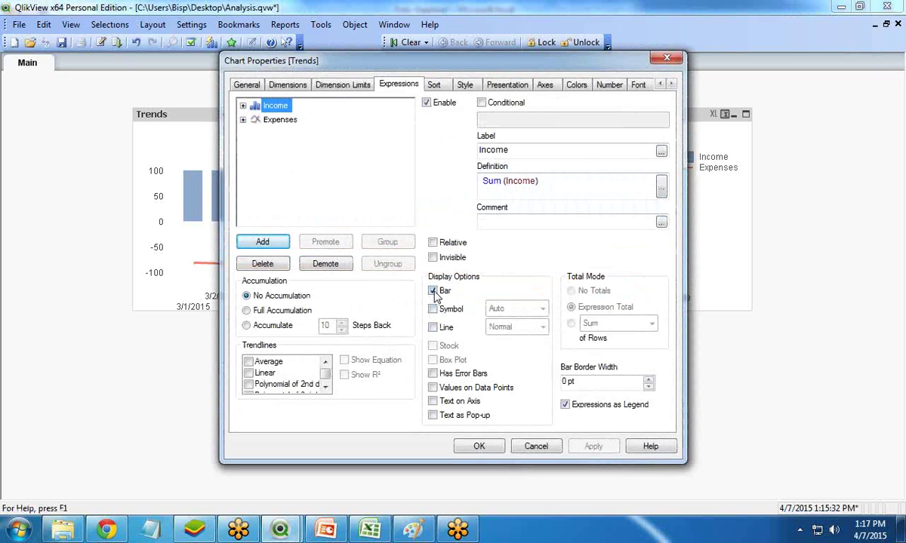
{"action": "left_click", "coordinate": [283, 120]}
{"action": "left_click", "coordinate": [433, 291]}
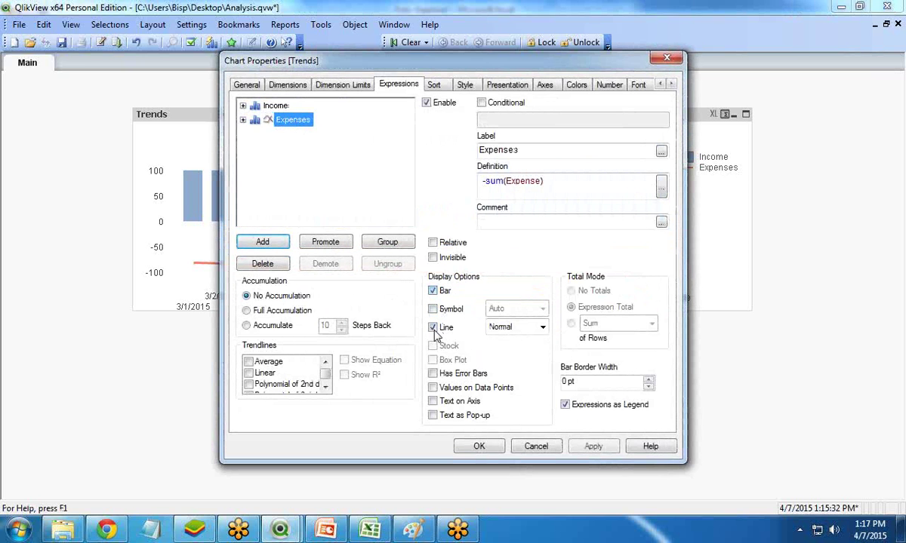
{"action": "left_click", "coordinate": [432, 327]}
{"action": "left_click", "coordinate": [593, 446]}
{"action": "left_click", "coordinate": [478, 446]}
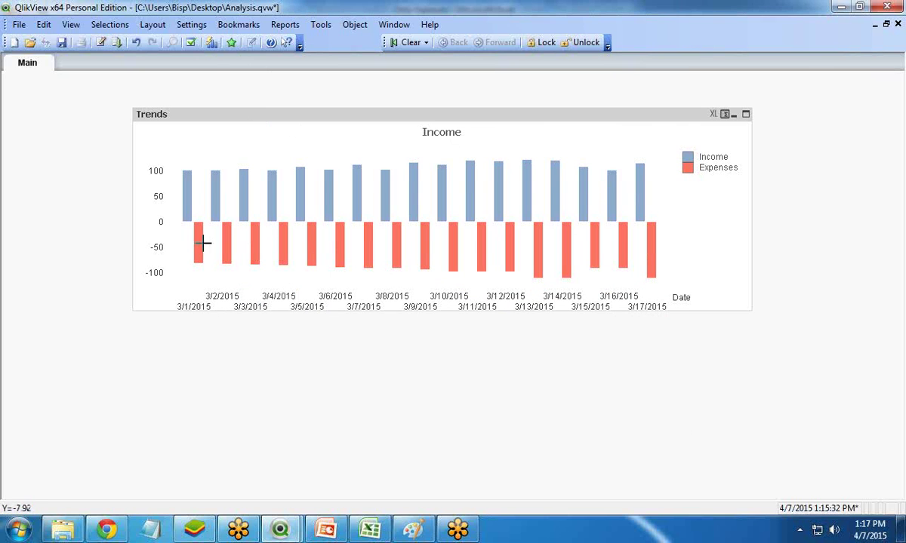
Set the Trends chart's subtype to Stacked, apply it and move the properties dialog off the chart
{"action": "right_click", "coordinate": [312, 121]}
{"action": "left_click", "coordinate": [355, 123]}
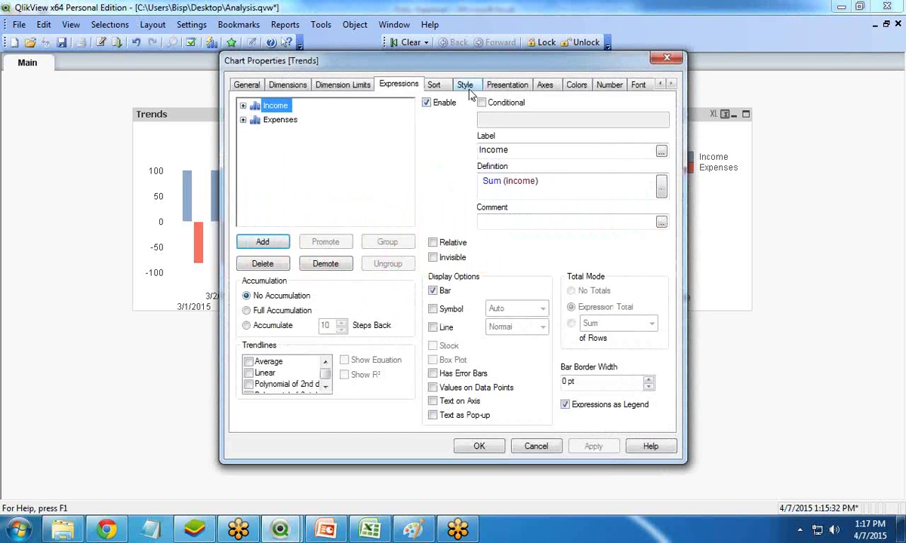
{"action": "left_click", "coordinate": [465, 85]}
{"action": "left_click", "coordinate": [477, 143]}
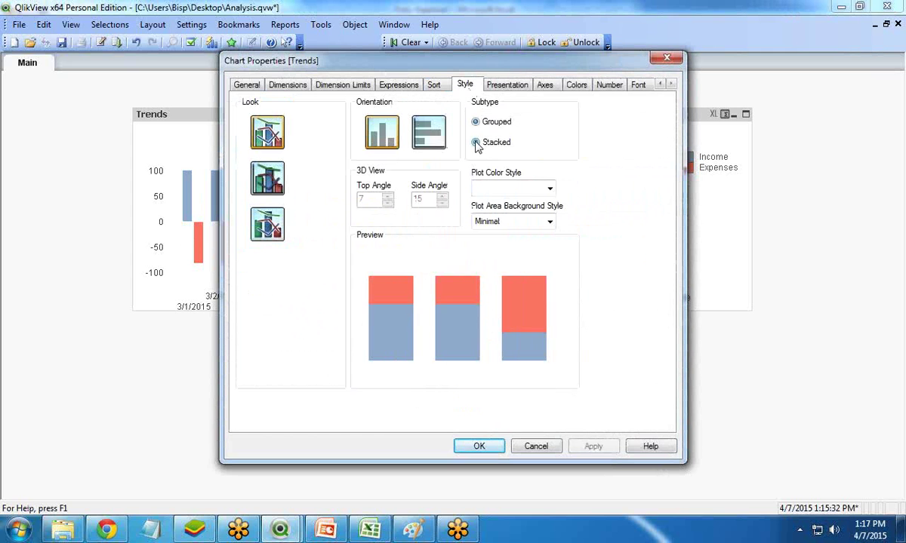
{"action": "left_click", "coordinate": [592, 446]}
{"action": "left_click_drag", "start_coordinate": [425, 75], "coordinate": [605, 80]}
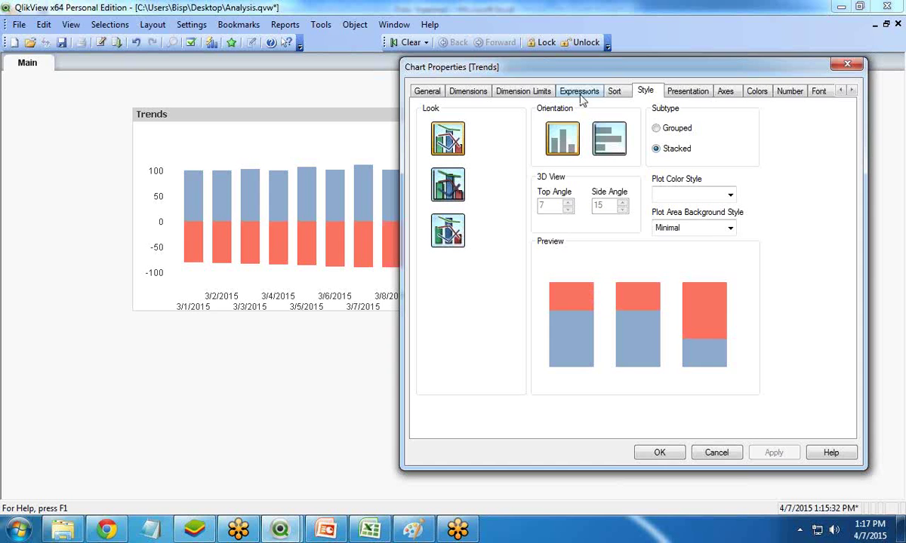
Add a third expression, Sum (Expense)-Sum (Income), to the Trends chart and label it Margin
{"action": "left_click_drag", "start_coordinate": [571, 77], "coordinate": [364, 80]}
{"action": "left_click", "coordinate": [373, 108]}
{"action": "left_click", "coordinate": [389, 98]}
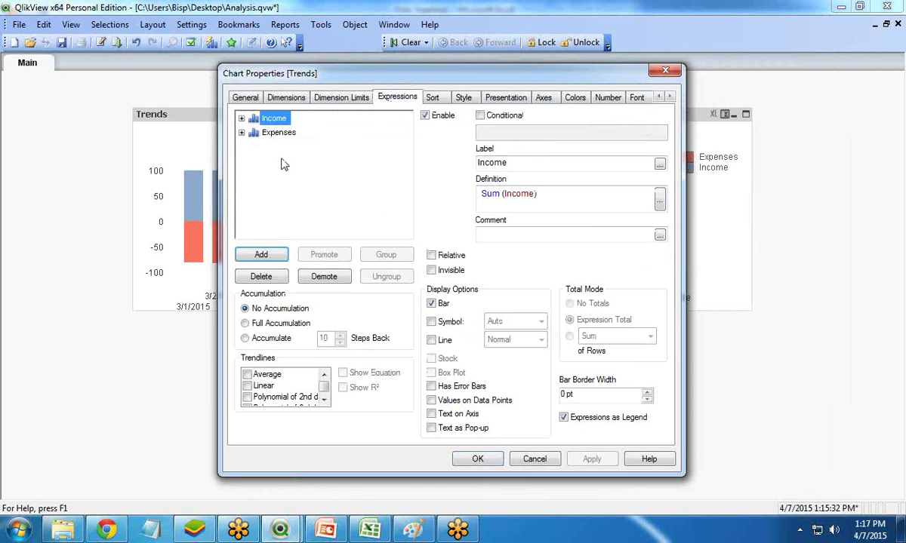
{"action": "left_click", "coordinate": [260, 255]}
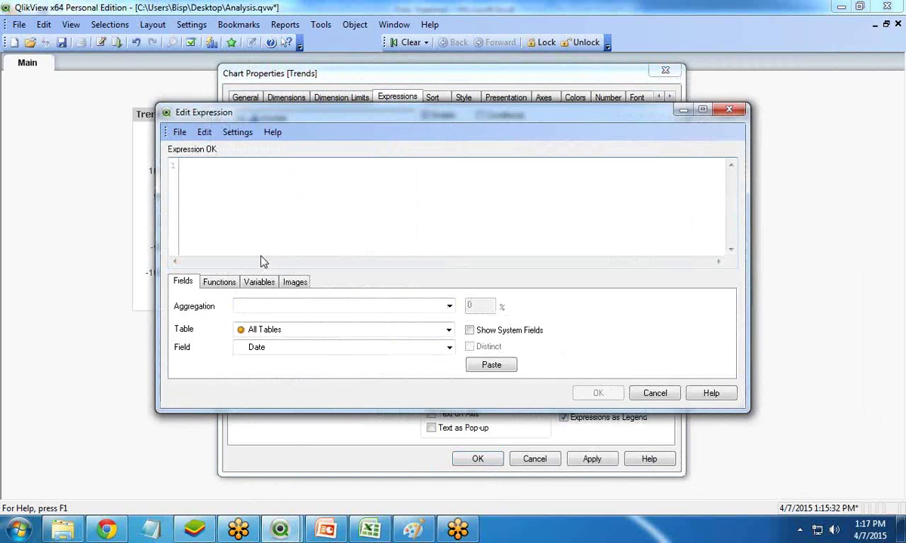
{"action": "left_click", "coordinate": [268, 310]}
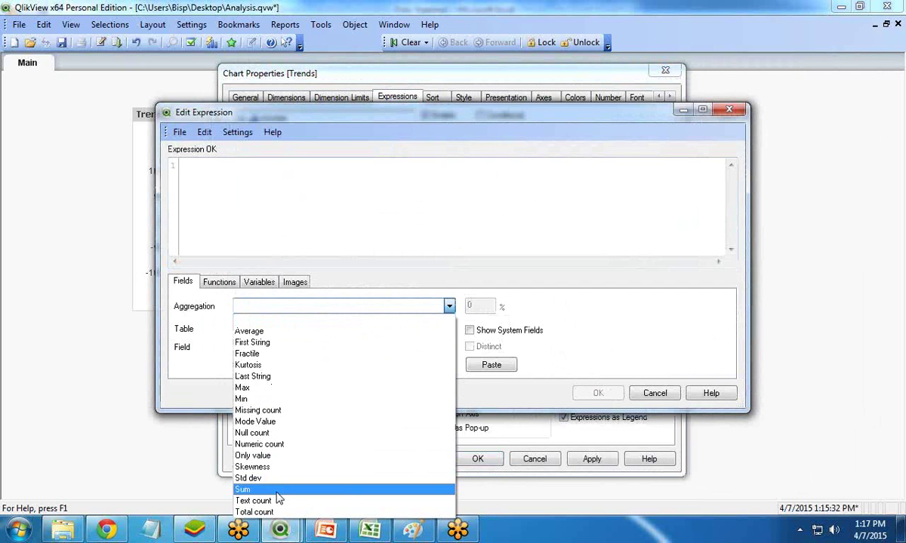
{"action": "left_click", "coordinate": [281, 487]}
{"action": "left_click", "coordinate": [280, 349]}
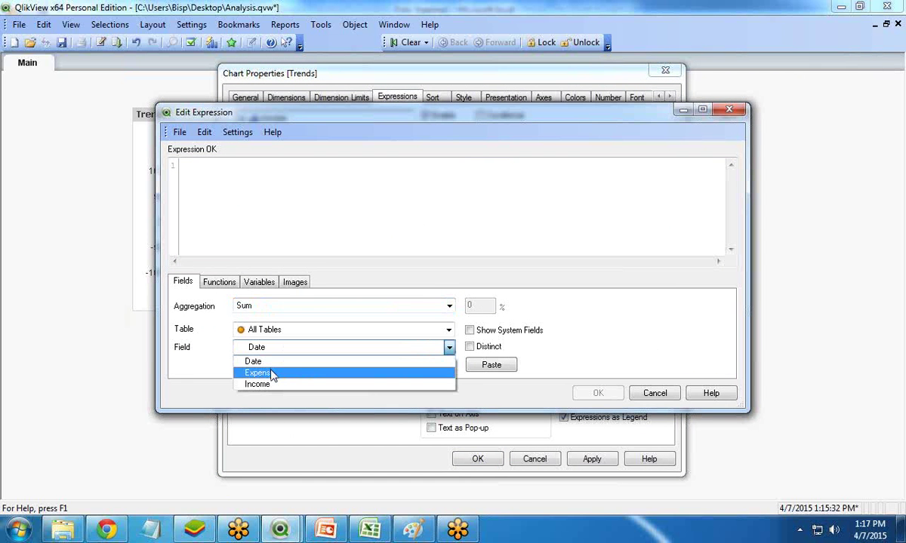
{"action": "left_click", "coordinate": [272, 374]}
{"action": "left_click", "coordinate": [498, 365]}
{"action": "type", "text": "-"}
{"action": "left_click", "coordinate": [281, 349]}
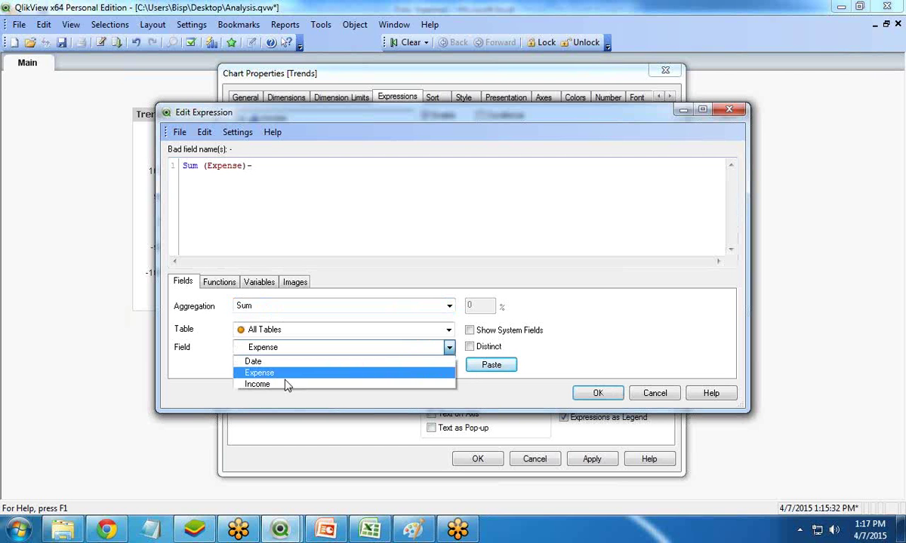
{"action": "left_click", "coordinate": [264, 384]}
{"action": "left_click", "coordinate": [491, 365]}
{"action": "left_click", "coordinate": [597, 393]}
{"action": "left_click", "coordinate": [495, 162]}
{"action": "type", "text": "Margin"}
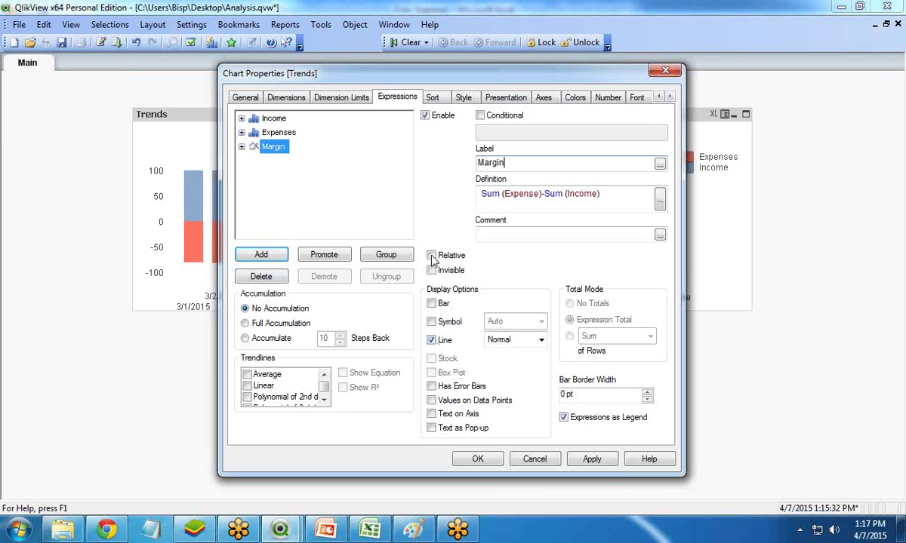
Give the Margin line a Linear trendline and Squares symbols, then apply the changes to the Trends chart
{"action": "left_click", "coordinate": [247, 387]}
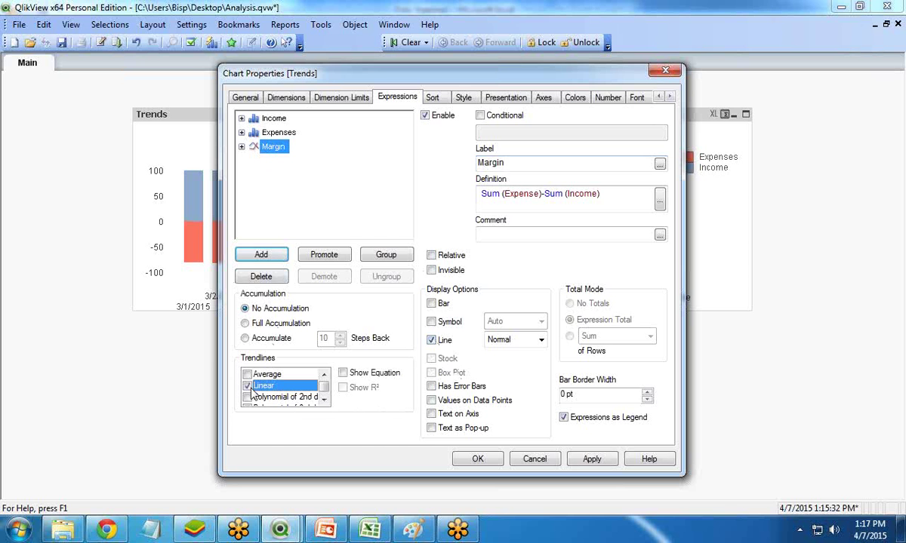
{"action": "left_click", "coordinate": [431, 321]}
{"action": "left_click", "coordinate": [519, 322]}
{"action": "left_click", "coordinate": [516, 371]}
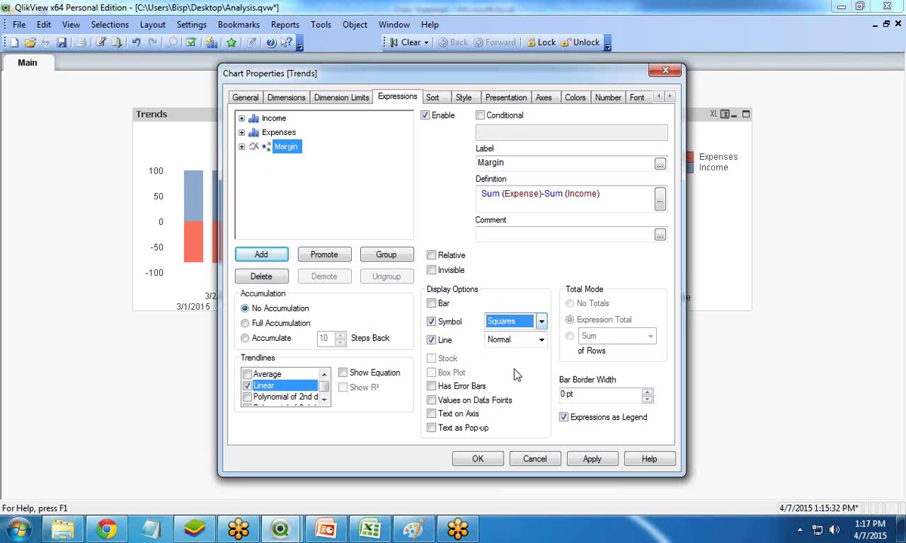
{"action": "left_click", "coordinate": [592, 459]}
{"action": "left_click_drag", "start_coordinate": [368, 74], "coordinate": [569, 79]}
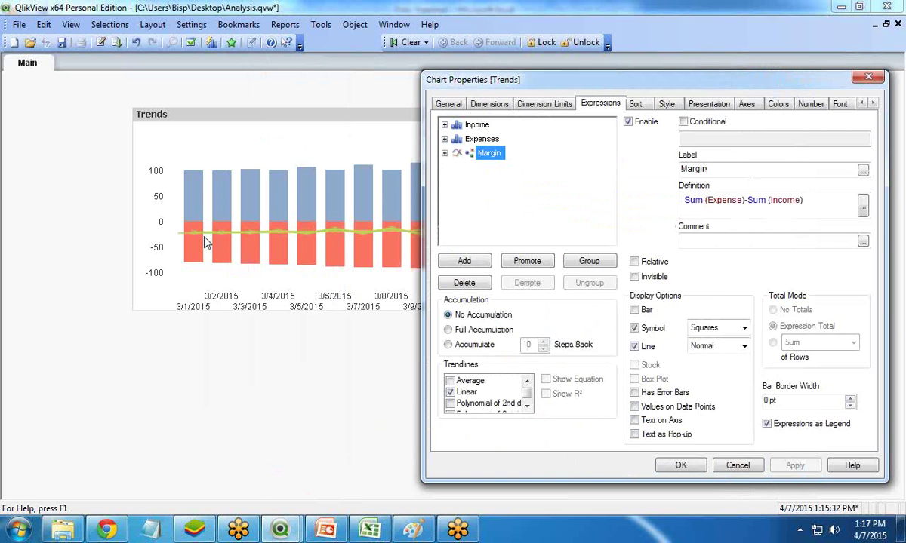
Redefine the Margin expression as sum(Income)-sum(Expense), apply it and move the properties dialog off the chart
{"action": "left_click_drag", "start_coordinate": [494, 87], "coordinate": [341, 84]}
{"action": "left_click_drag", "start_coordinate": [416, 82], "coordinate": [378, 207]}
{"action": "left_click_drag", "start_coordinate": [367, 69], "coordinate": [366, 83]}
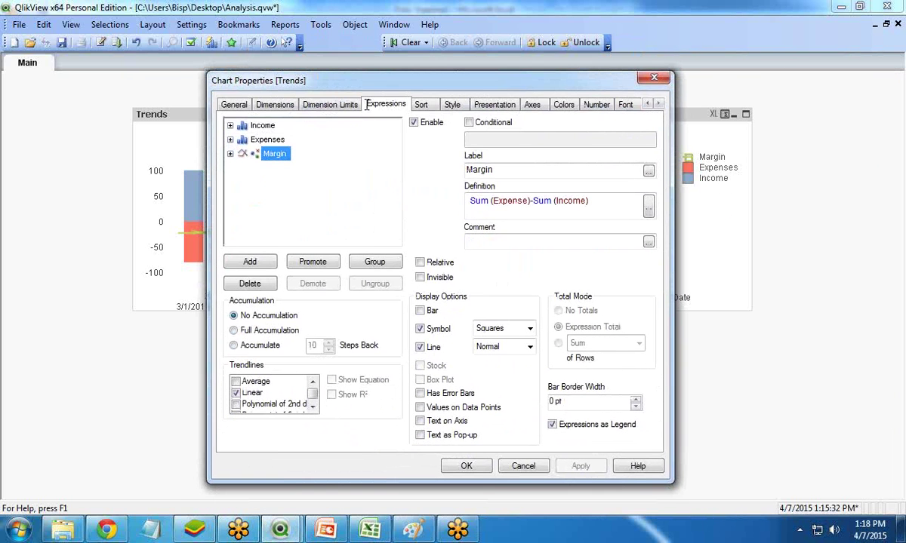
{"action": "left_click", "coordinate": [648, 206]}
{"action": "key", "text": "ctrl+a"}
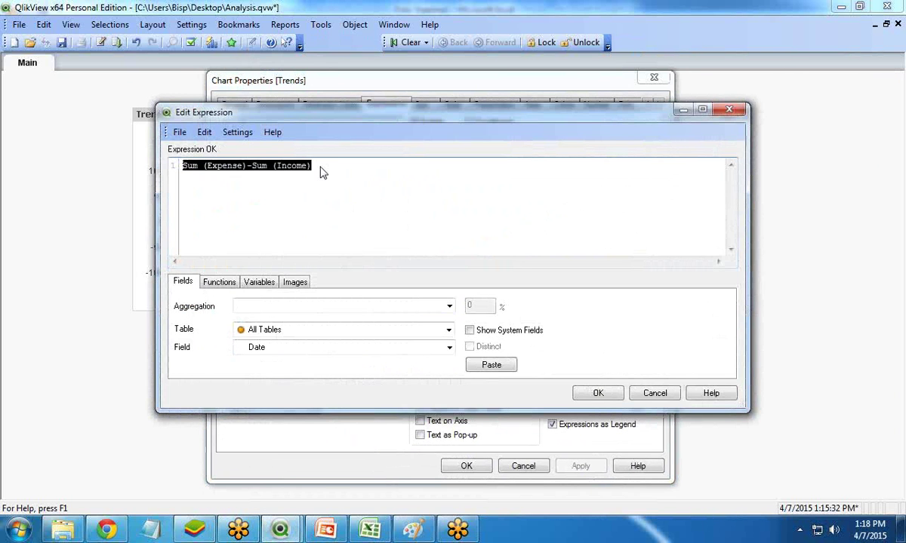
{"action": "type", "text": "sum("}
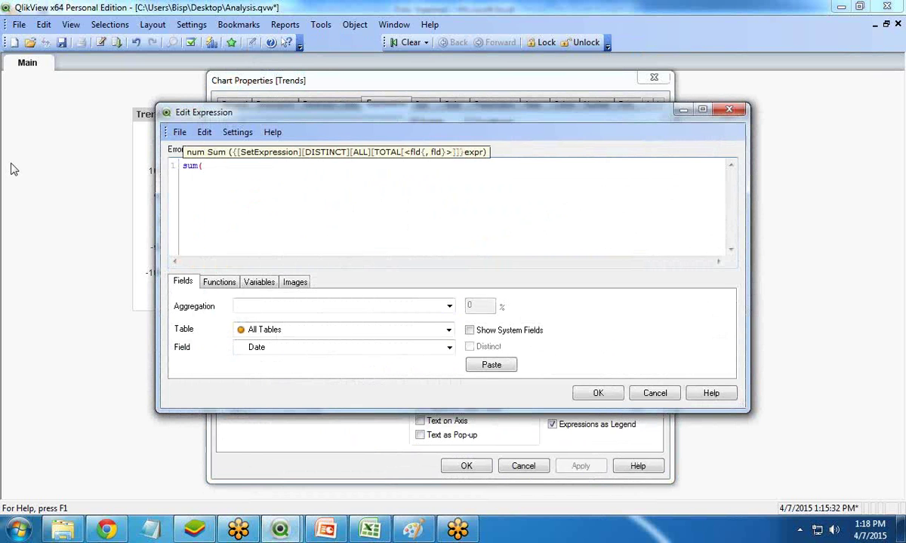
{"action": "type", "text": "Income)-sum(ex"}
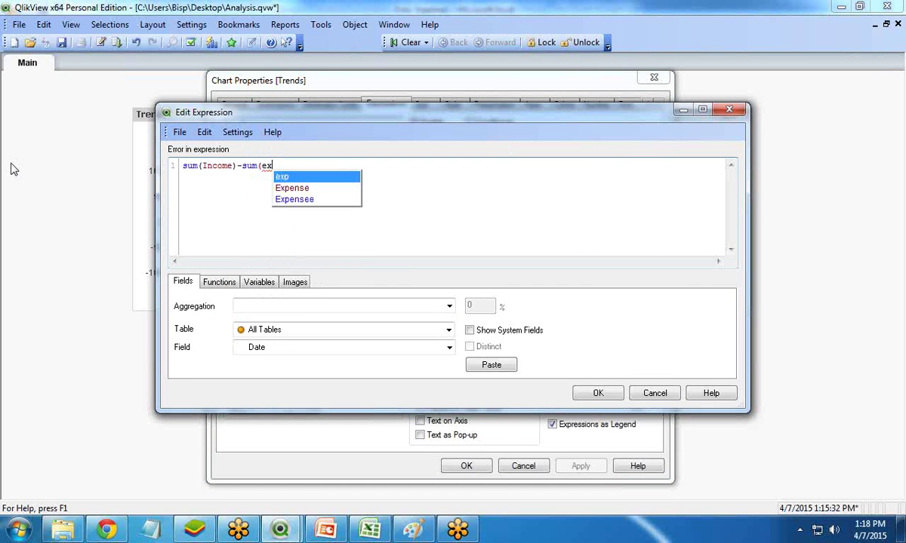
{"action": "key", "text": "Down"}
{"action": "key", "text": "Return"}
{"action": "type", "text": ")"}
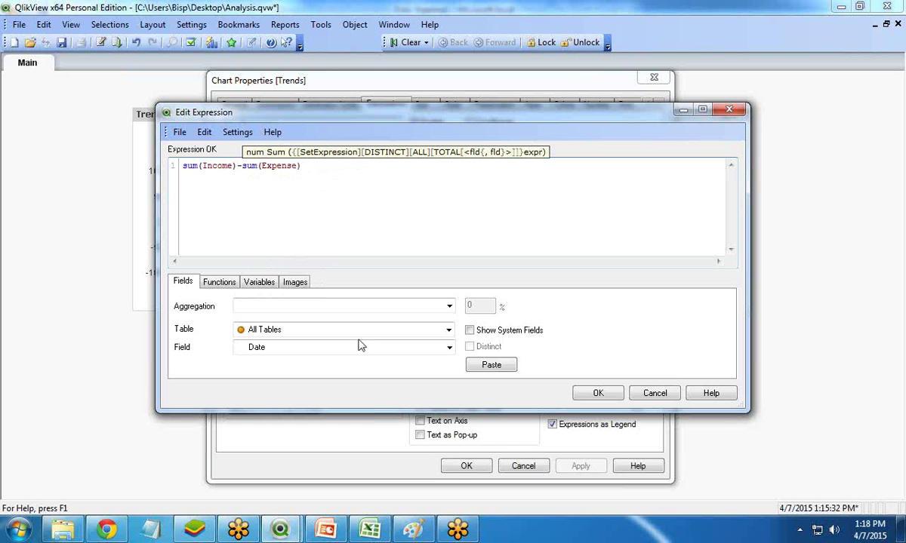
{"action": "left_click", "coordinate": [596, 393]}
{"action": "left_click", "coordinate": [580, 466]}
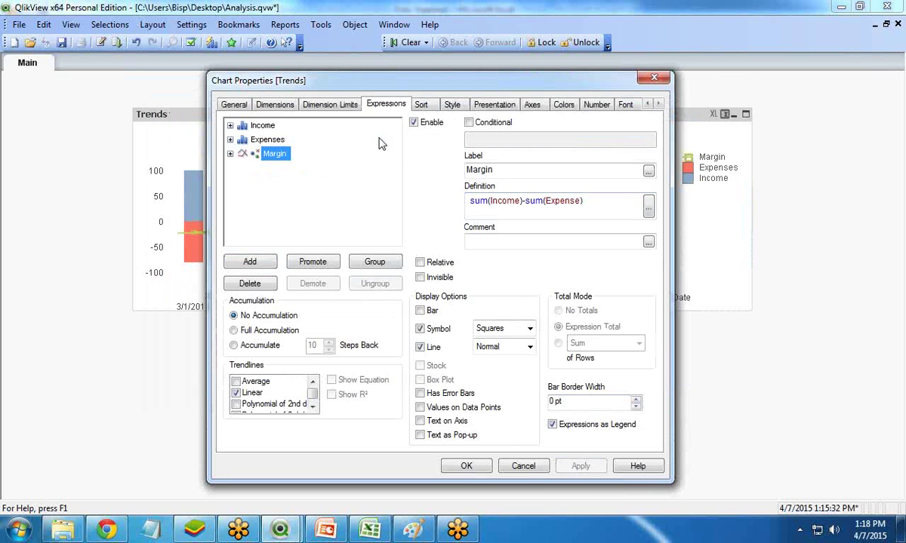
{"action": "left_click_drag", "start_coordinate": [358, 89], "coordinate": [546, 162]}
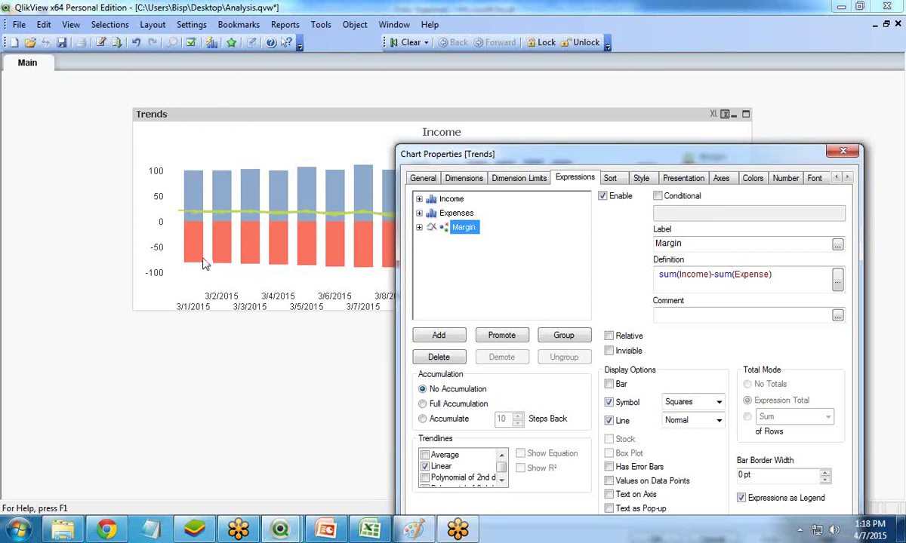
Start a fourth expression for the Trends chart with the difference Sum (Income)-Sum (Expense)
{"action": "left_click_drag", "start_coordinate": [631, 154], "coordinate": [608, 119]}
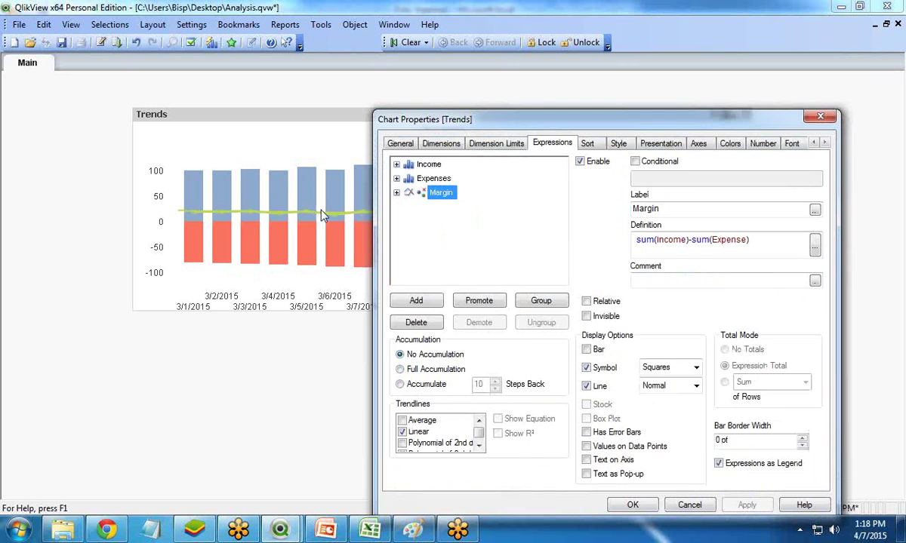
{"action": "left_click_drag", "start_coordinate": [484, 115], "coordinate": [420, 77]}
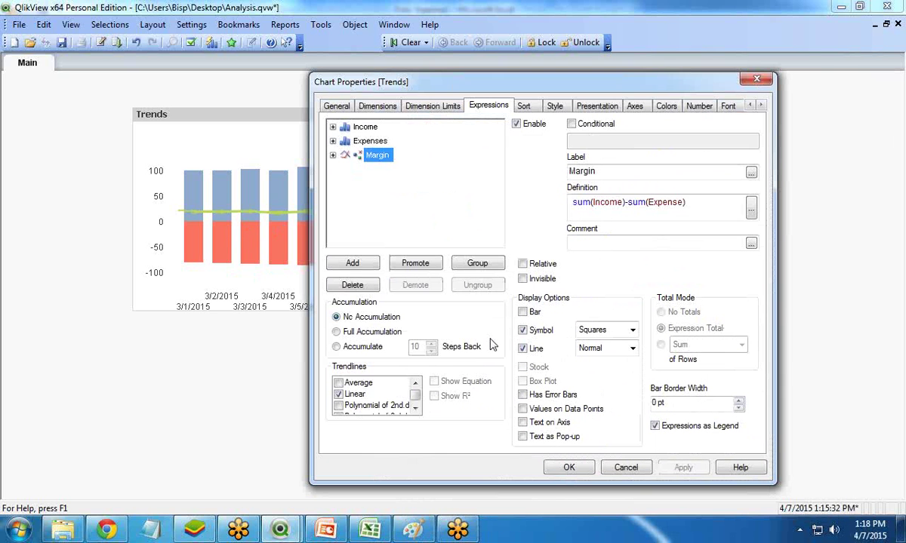
{"action": "left_click", "coordinate": [353, 263]}
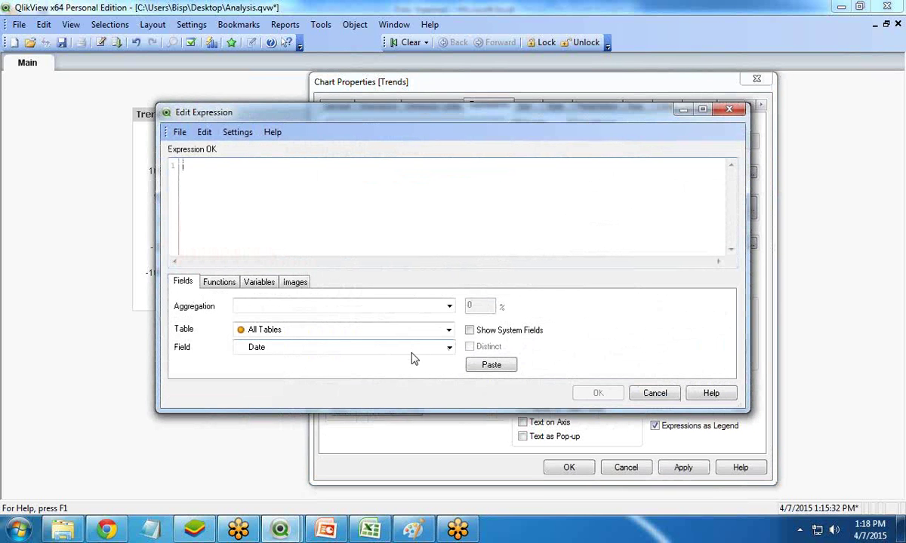
{"action": "left_click", "coordinate": [359, 310]}
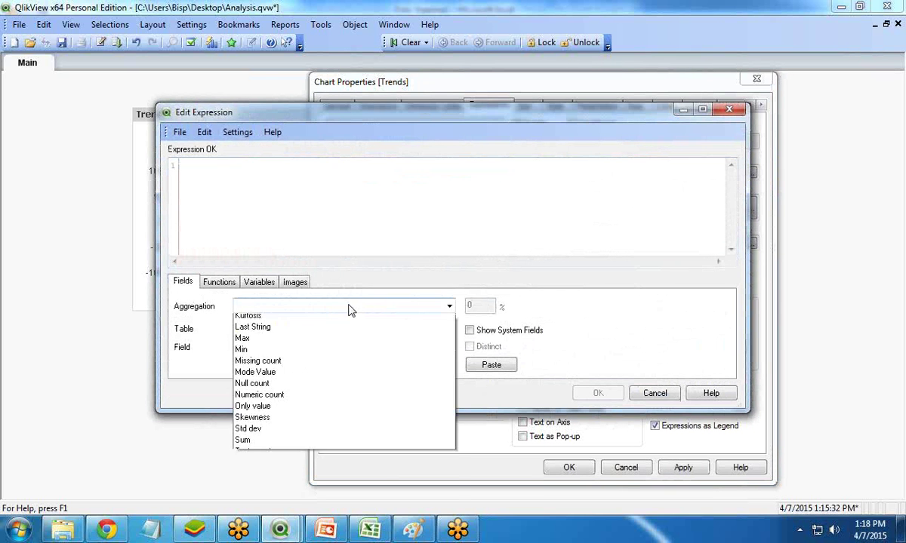
{"action": "left_click", "coordinate": [289, 490]}
{"action": "left_click", "coordinate": [281, 355]}
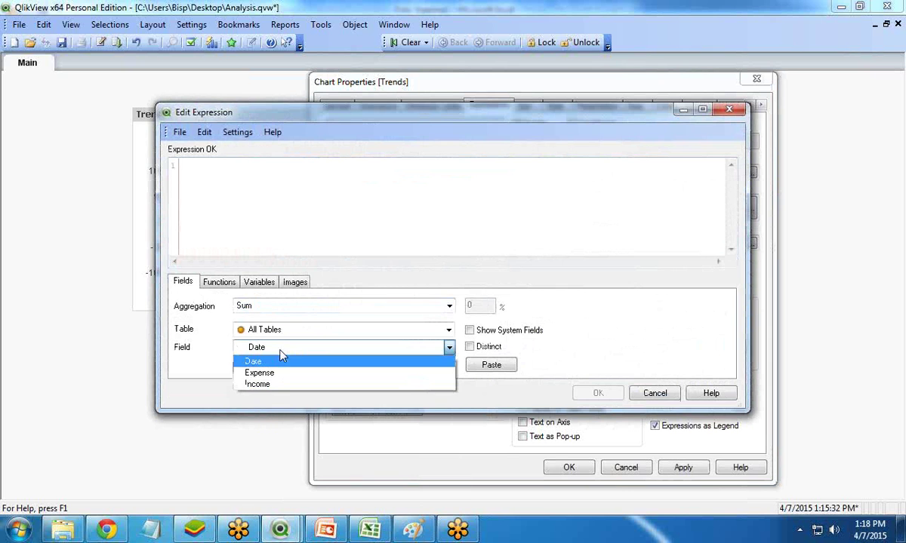
{"action": "left_click", "coordinate": [285, 385]}
{"action": "left_click", "coordinate": [483, 367]}
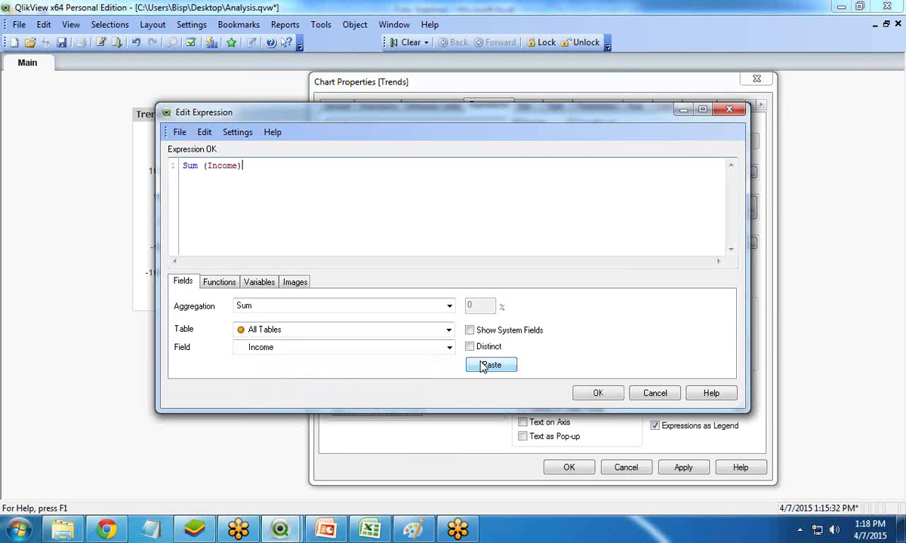
{"action": "type", "text": "-"}
{"action": "left_click", "coordinate": [334, 349]}
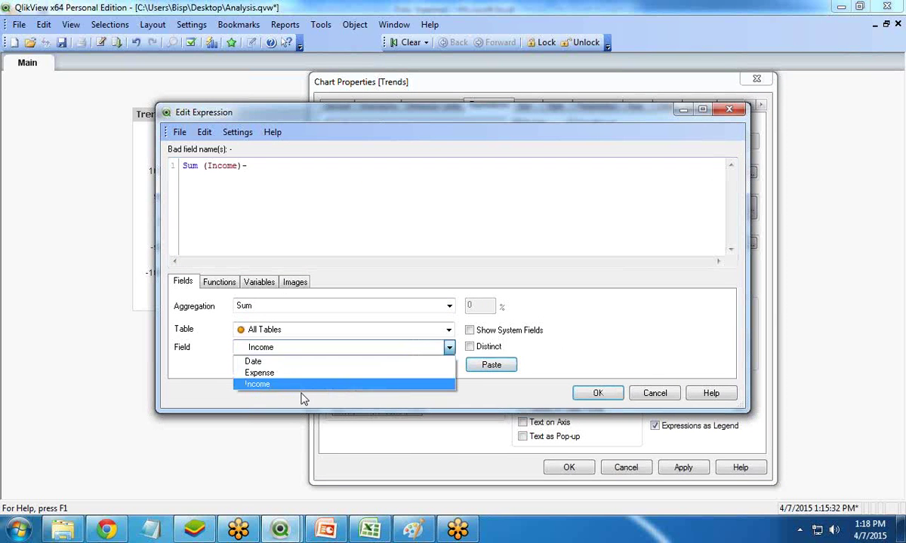
{"action": "left_click", "coordinate": [301, 385]}
{"action": "left_click", "coordinate": [301, 348]}
{"action": "left_click", "coordinate": [301, 374]}
{"action": "left_click", "coordinate": [491, 367]}
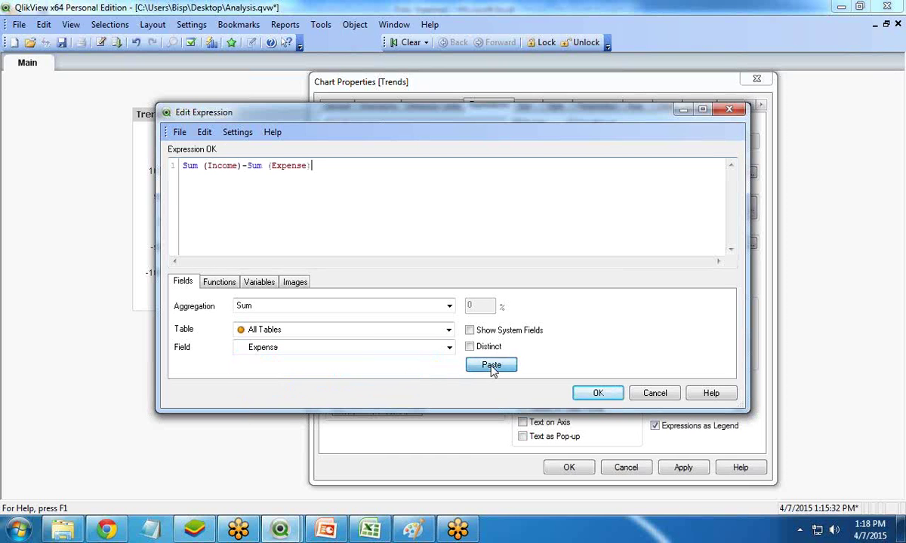
Complete the new expression as (Sum (Income)-Sum (Expense))/Sum (Income) and label it Margin %
{"action": "type", "text": ")"}
{"action": "key", "text": "Home"}
{"action": "type", "text": "("}
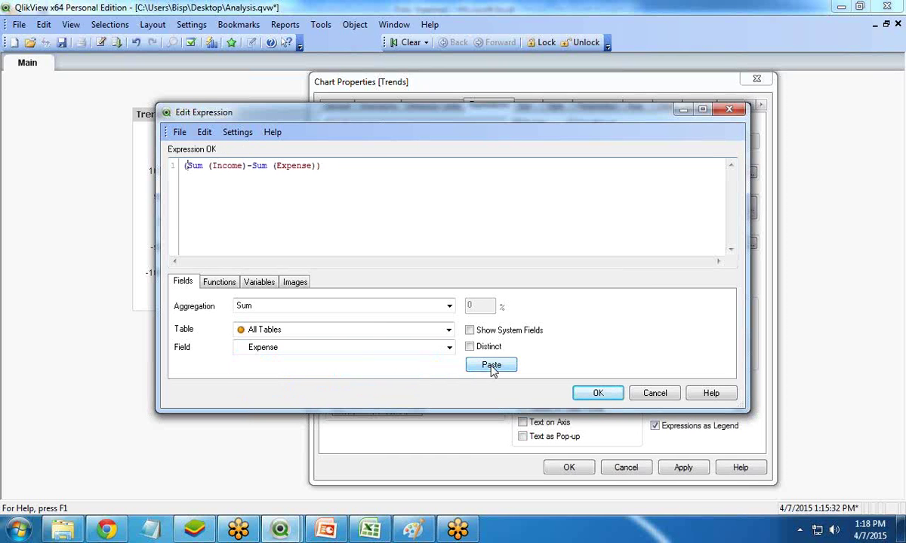
{"action": "key", "text": "End"}
{"action": "type", "text": "/"}
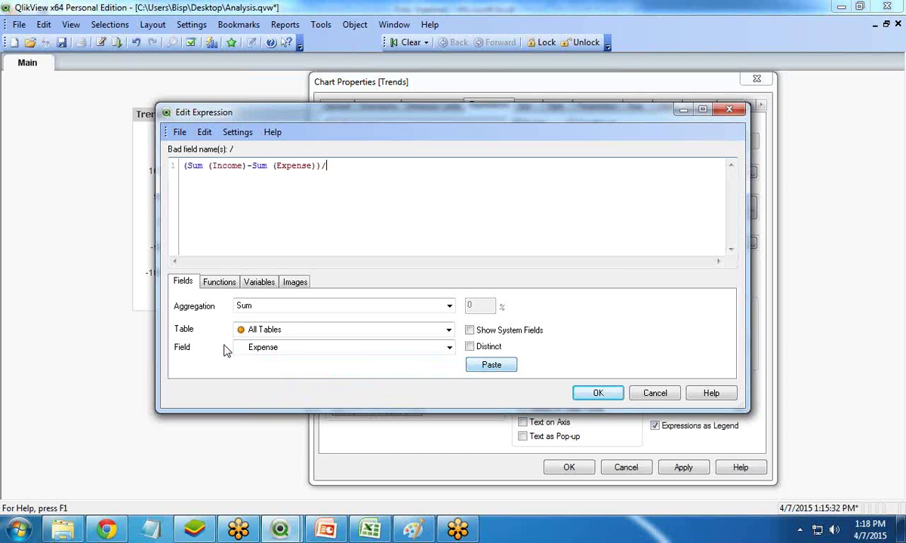
{"action": "left_click", "coordinate": [291, 350]}
{"action": "left_click", "coordinate": [287, 383]}
{"action": "left_click", "coordinate": [492, 365]}
{"action": "left_click", "coordinate": [610, 401]}
{"action": "left_click", "coordinate": [617, 175]}
{"action": "type", "text": "Margin "}
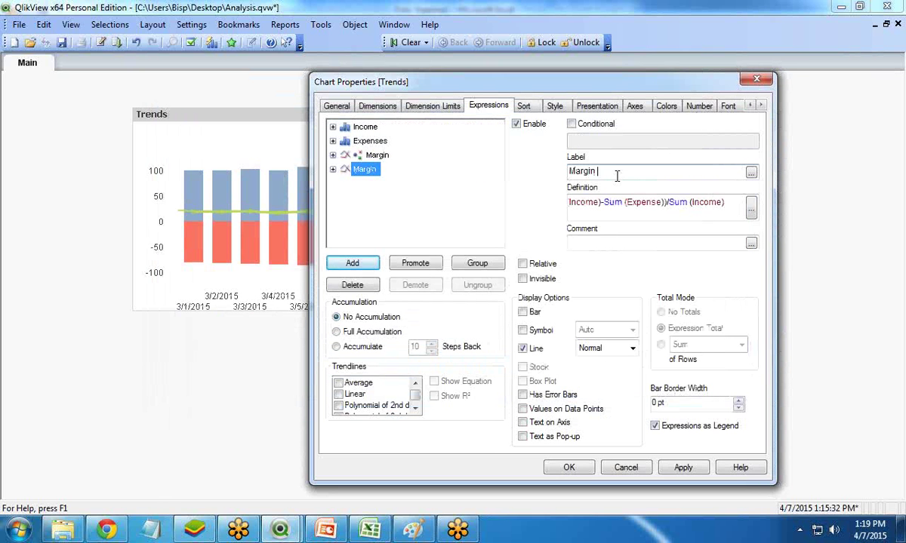
{"action": "type", "text": "%"}
Give the Margin % line Diamonds symbols and a Linear trendline, then apply and close the chart properties
{"action": "left_click", "coordinate": [522, 330]}
{"action": "left_click", "coordinate": [605, 329]}
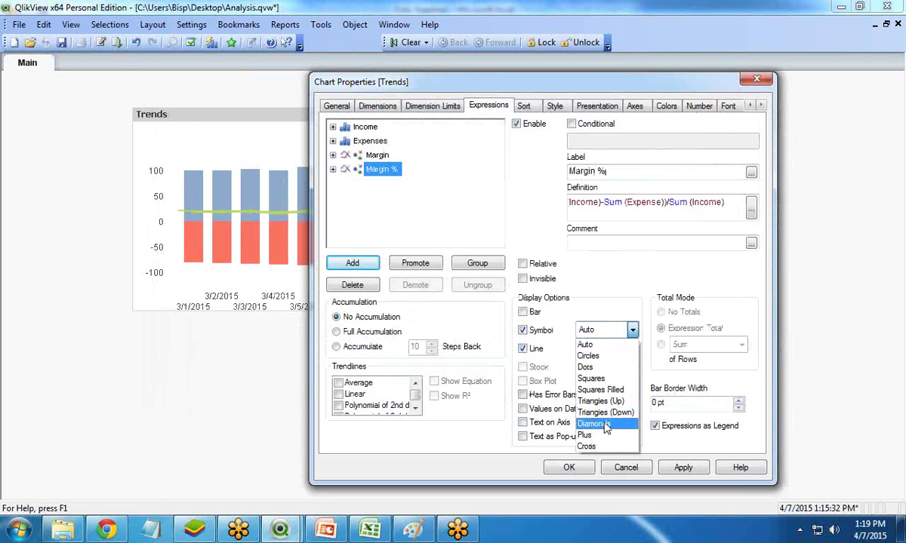
{"action": "left_click", "coordinate": [594, 423]}
{"action": "left_click", "coordinate": [338, 394]}
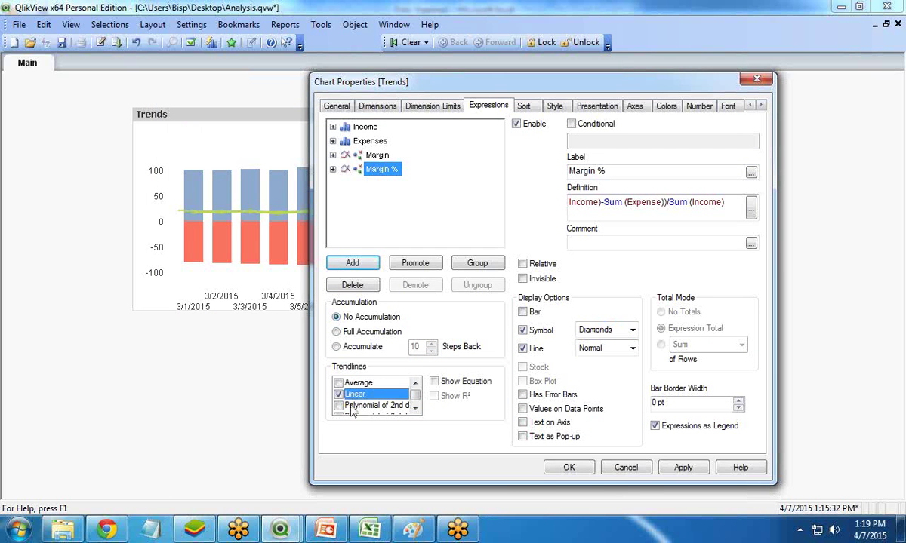
{"action": "left_click", "coordinate": [683, 468]}
{"action": "left_click", "coordinate": [567, 468]}
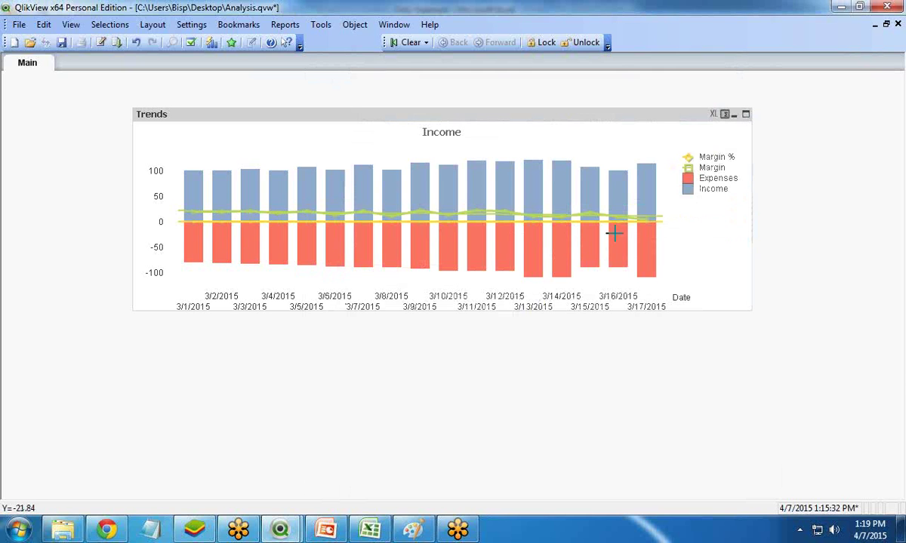
Set the Margin % expression axis position to Right (Top) in the Trends chart, apply it and move the dialog off the chart
{"action": "mouse_move", "coordinate": [248, 234]}
{"action": "right_click", "coordinate": [307, 123]}
{"action": "left_click", "coordinate": [318, 127]}
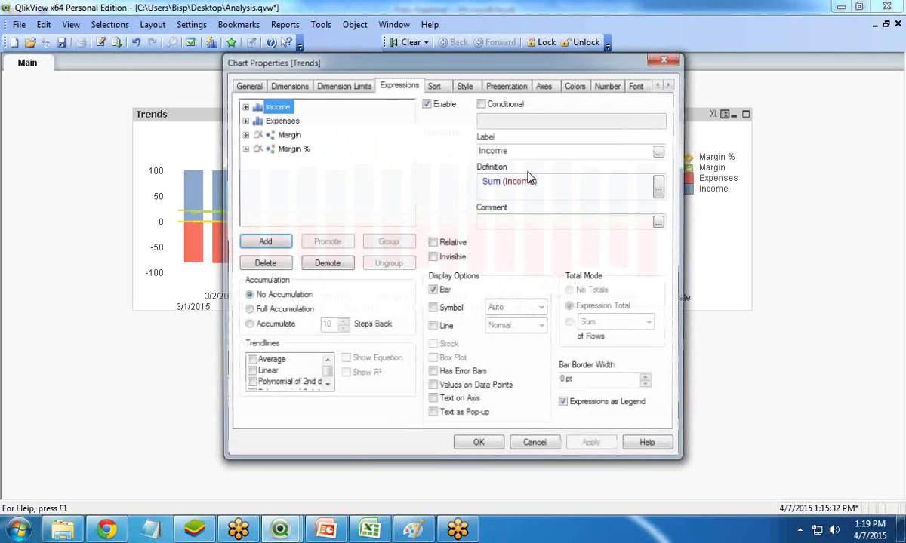
{"action": "left_click", "coordinate": [546, 86]}
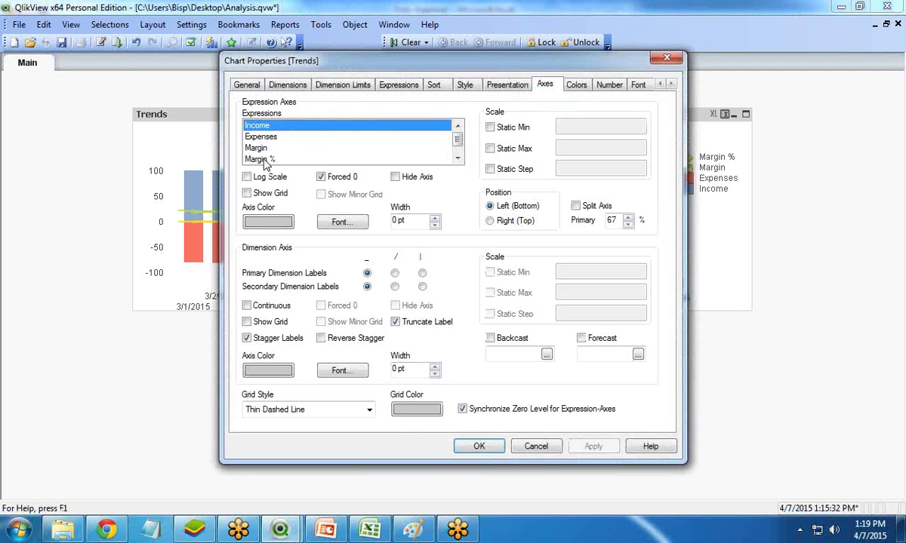
{"action": "left_click", "coordinate": [262, 160]}
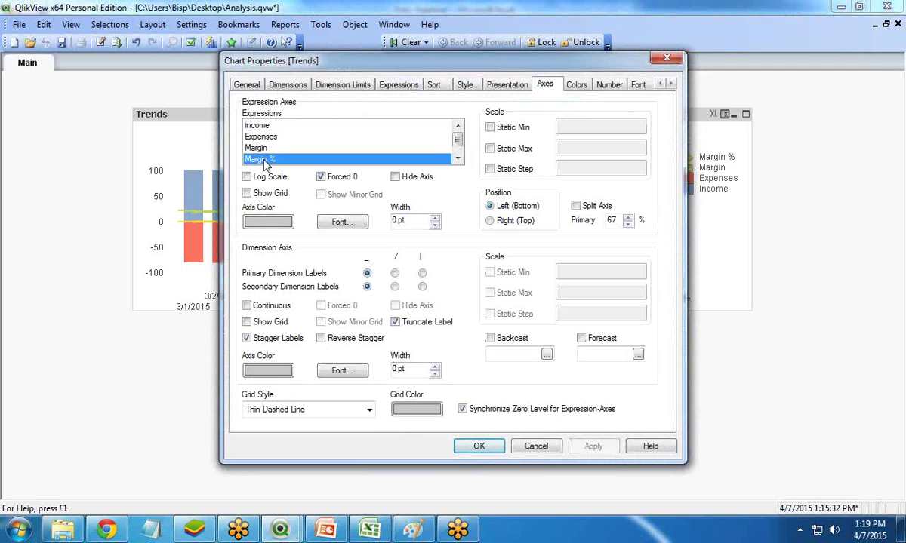
{"action": "left_click", "coordinate": [490, 221]}
{"action": "left_click", "coordinate": [591, 447]}
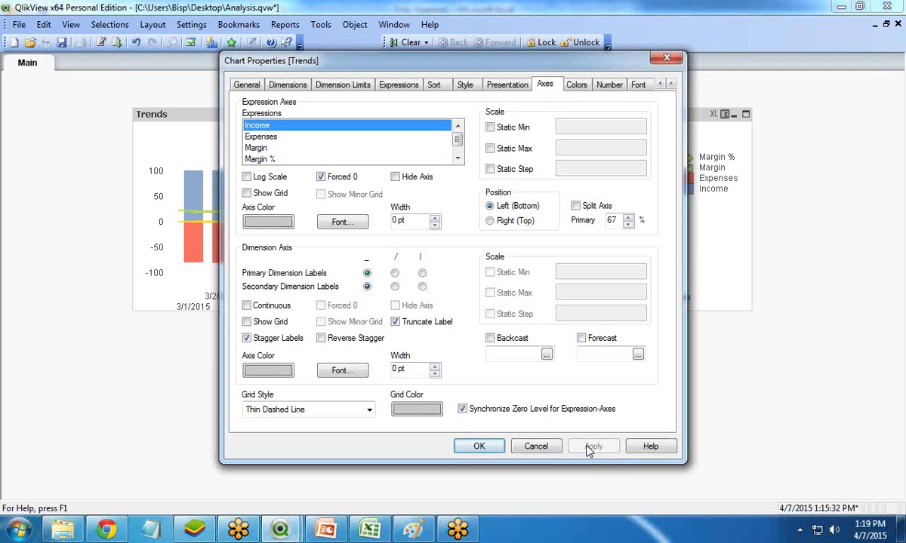
{"action": "left_click_drag", "start_coordinate": [476, 60], "coordinate": [501, 344]}
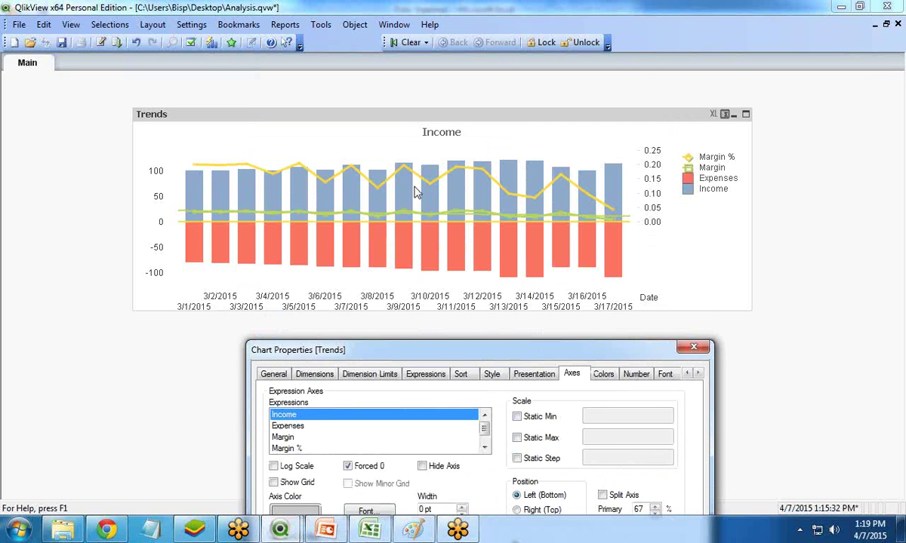
Show values on data points for the Margin % expression in the Trends chart and apply the change
{"action": "left_click_drag", "start_coordinate": [419, 356], "coordinate": [453, 257]}
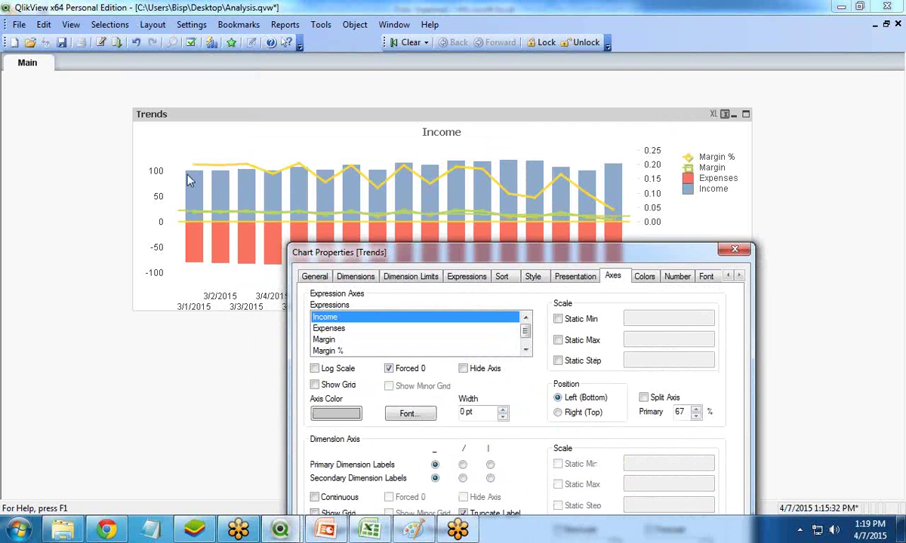
{"action": "left_click_drag", "start_coordinate": [383, 252], "coordinate": [377, 98]}
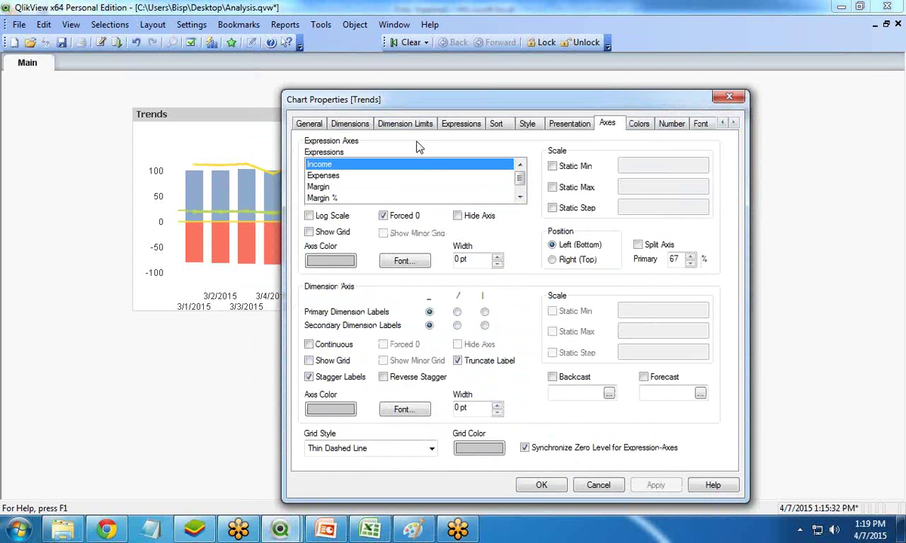
{"action": "left_click", "coordinate": [449, 124]}
{"action": "left_click", "coordinate": [348, 188]}
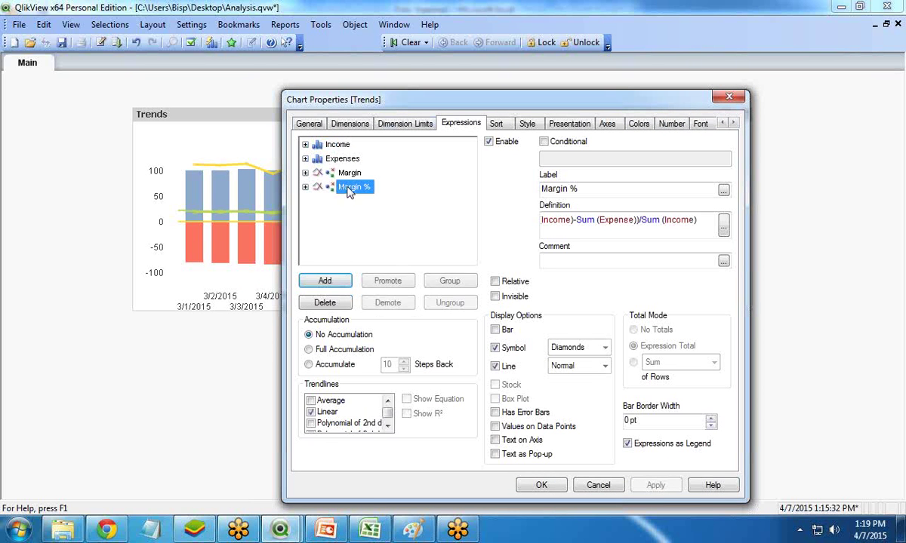
{"action": "left_click", "coordinate": [495, 426]}
{"action": "left_click", "coordinate": [655, 485]}
{"action": "left_click_drag", "start_coordinate": [377, 109], "coordinate": [438, 257]}
Format the Margin % expression as Fixed to, shown in percent with the format pattern ##%, and apply it
{"action": "left_click_drag", "start_coordinate": [531, 262], "coordinate": [331, 89]}
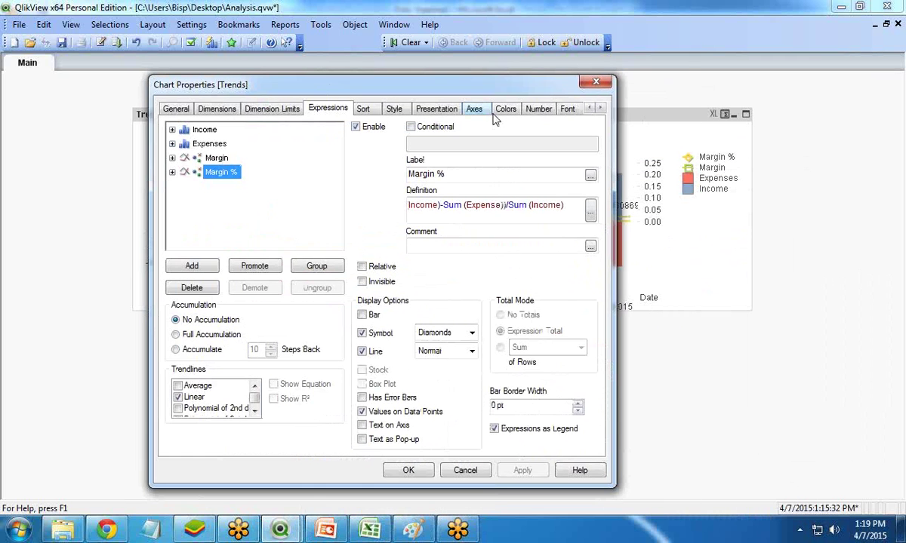
{"action": "left_click", "coordinate": [545, 111]}
{"action": "left_click", "coordinate": [181, 173]}
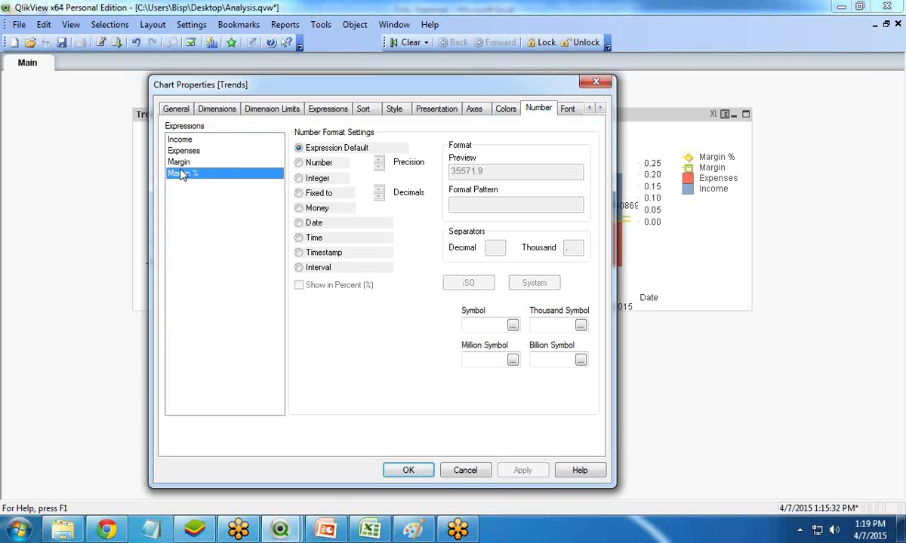
{"action": "left_click", "coordinate": [299, 193]}
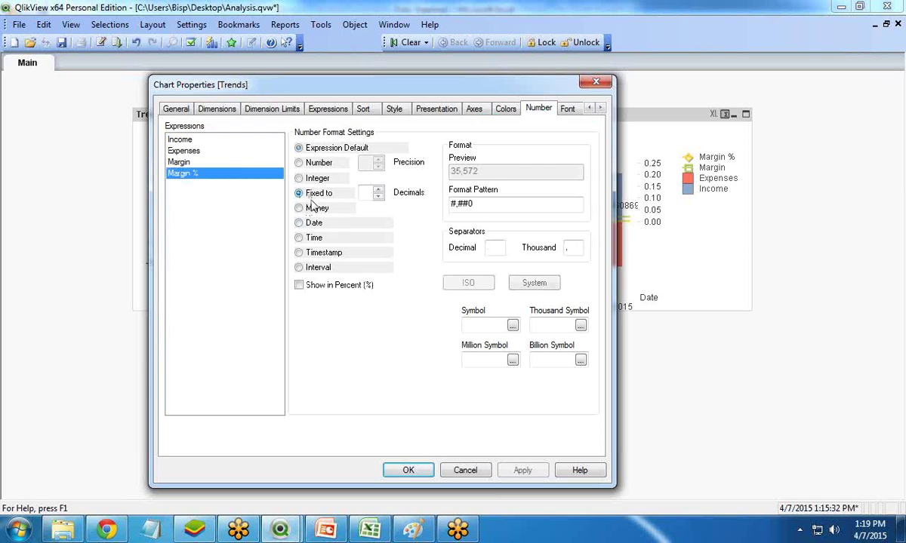
{"action": "left_click", "coordinate": [299, 285]}
{"action": "left_click_drag", "start_coordinate": [473, 204], "coordinate": [428, 203]}
{"action": "key", "text": "BackSpace"}
{"action": "type", "text": "##%"}
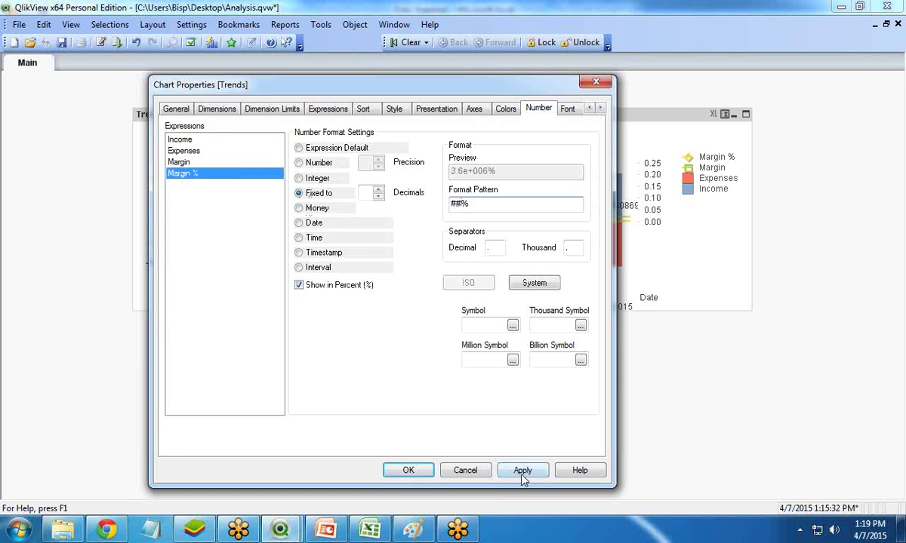
{"action": "left_click", "coordinate": [522, 470]}
{"action": "left_click_drag", "start_coordinate": [375, 81], "coordinate": [621, 228]}
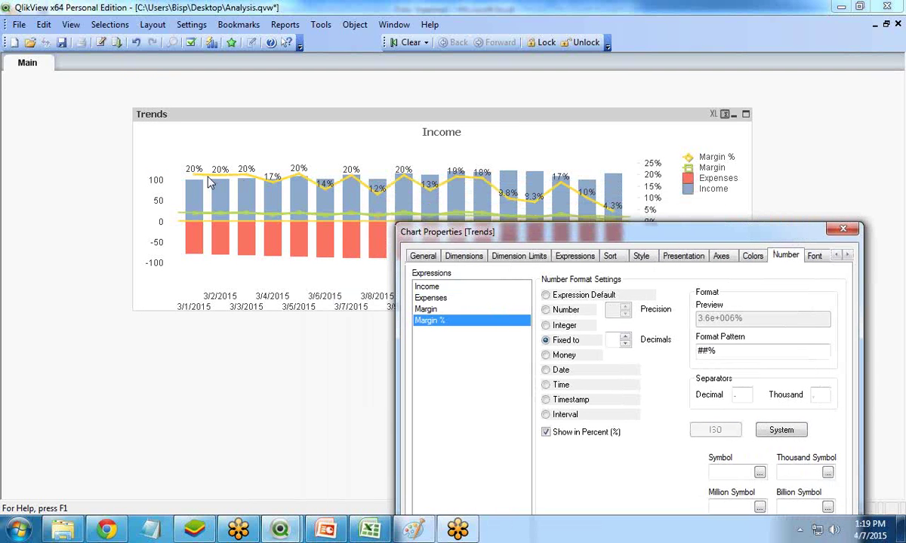
Slant the primary dimension labels diagonally on the Trends chart's dimension axis and apply the change
{"action": "left_click_drag", "start_coordinate": [483, 234], "coordinate": [423, 109]}
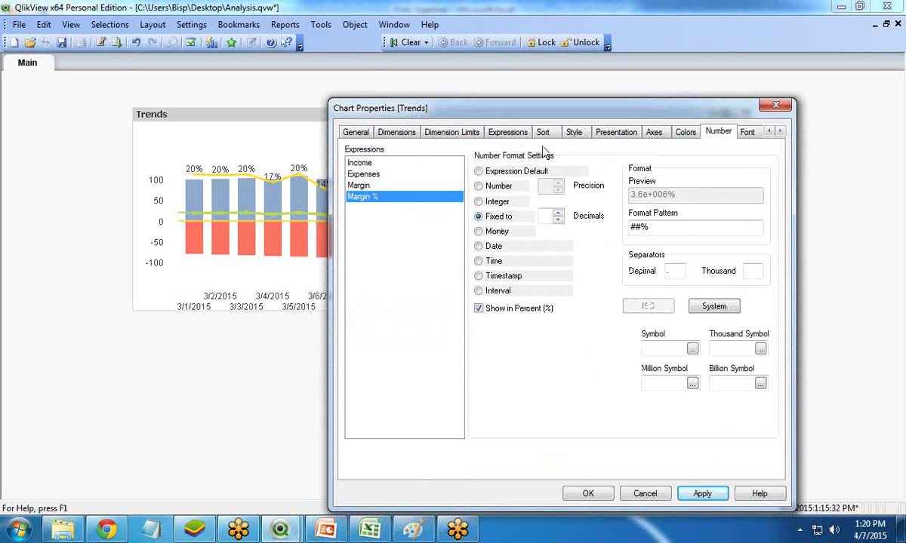
{"action": "left_click", "coordinate": [614, 134]}
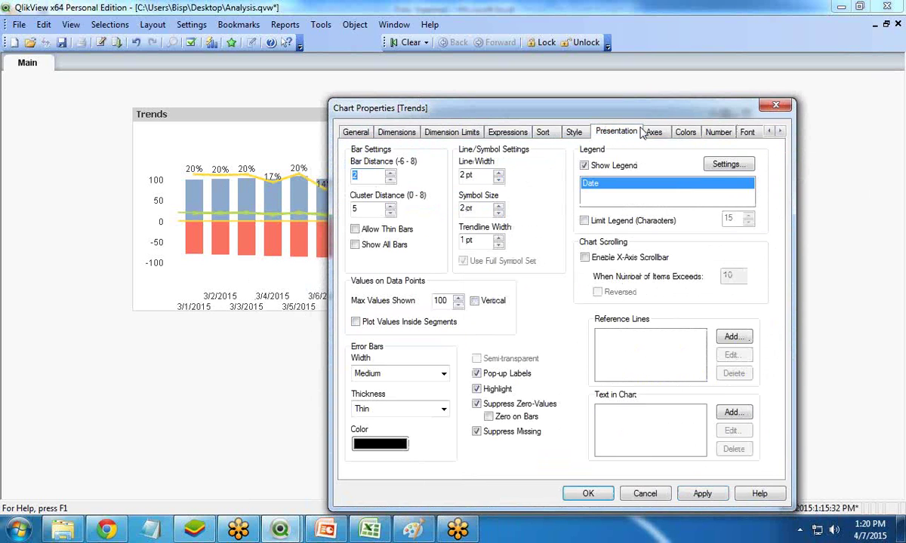
{"action": "left_click", "coordinate": [655, 134]}
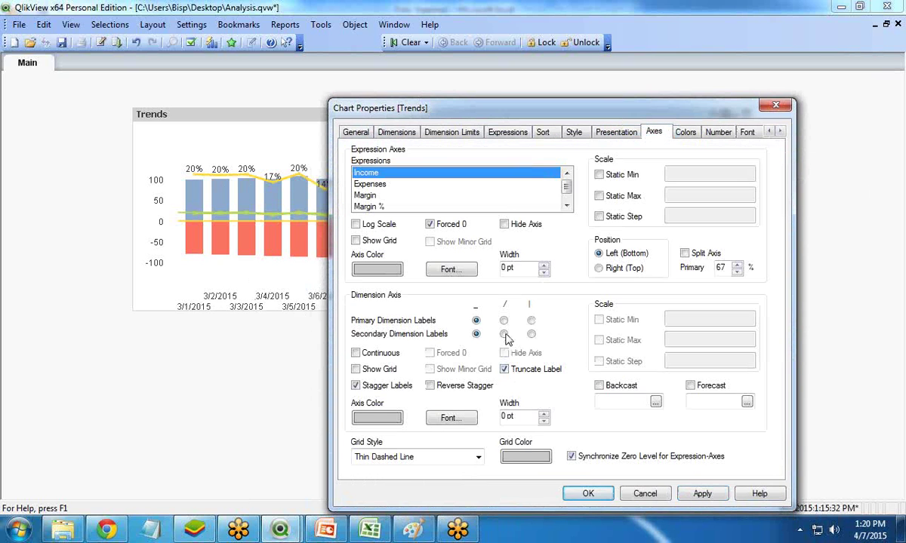
{"action": "left_click", "coordinate": [699, 495]}
{"action": "left_click_drag", "start_coordinate": [465, 98], "coordinate": [355, 100]}
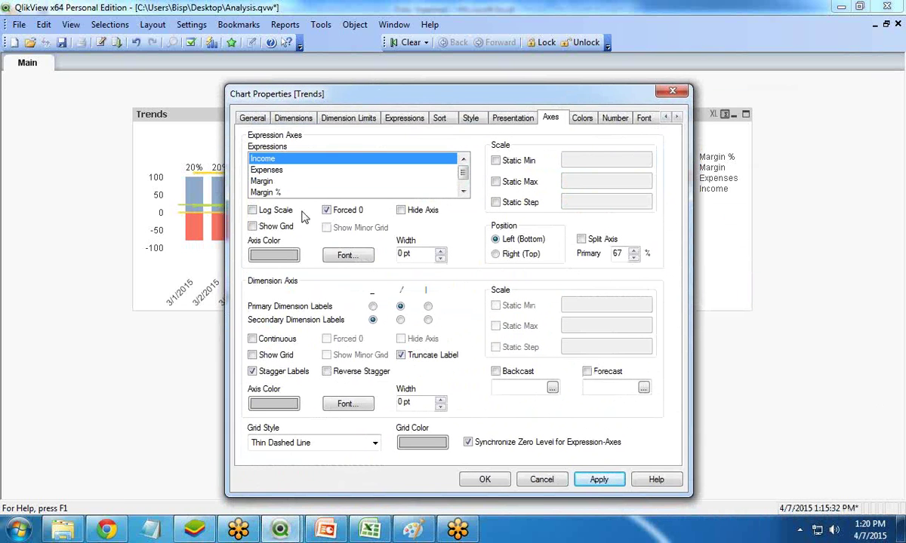
Turn on Show Grid for the Margin expression axis and for the dimension axis, applying both changes
{"action": "left_click", "coordinate": [261, 181]}
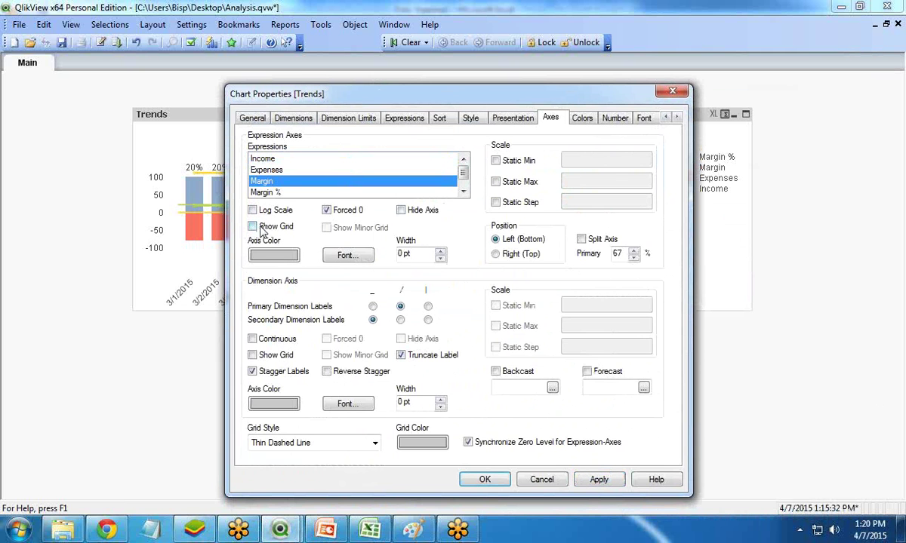
{"action": "left_click", "coordinate": [254, 228]}
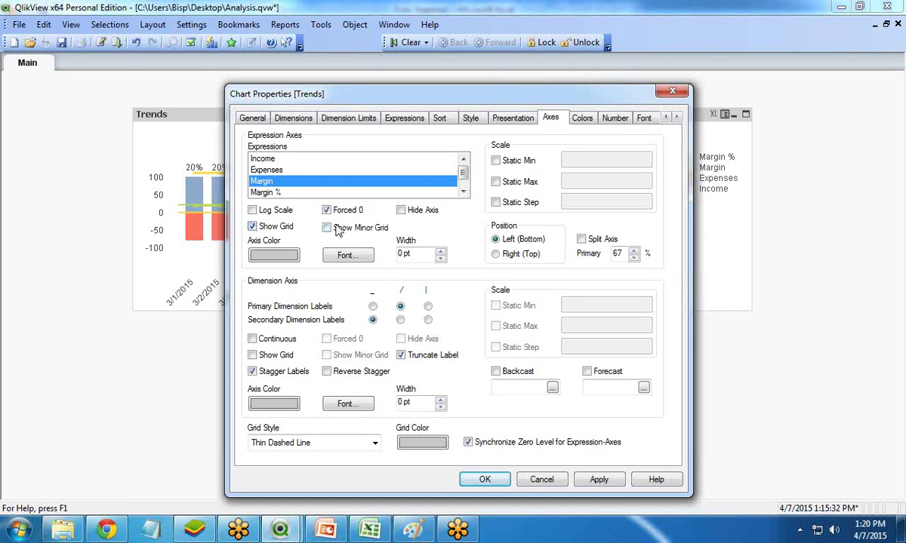
{"action": "left_click", "coordinate": [598, 481]}
{"action": "left_click_drag", "start_coordinate": [410, 92], "coordinate": [467, 59]}
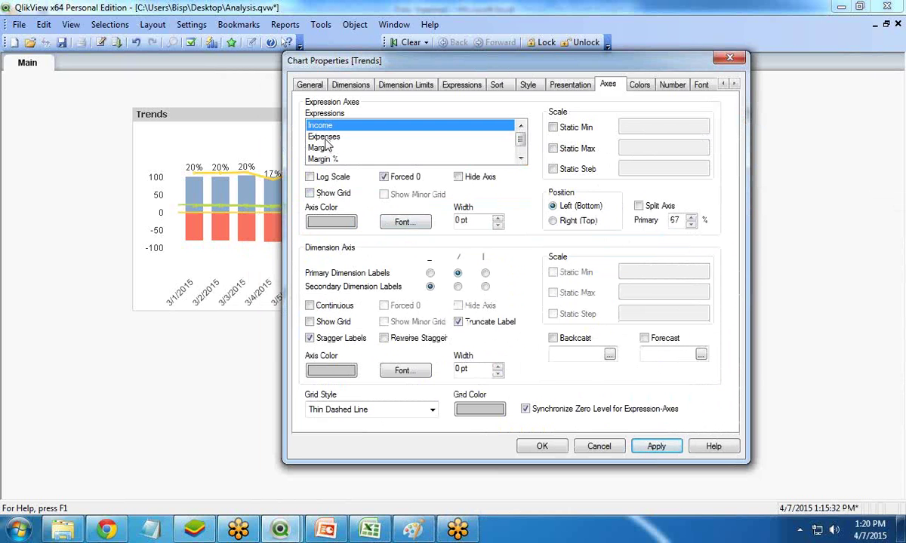
{"action": "left_click", "coordinate": [308, 321]}
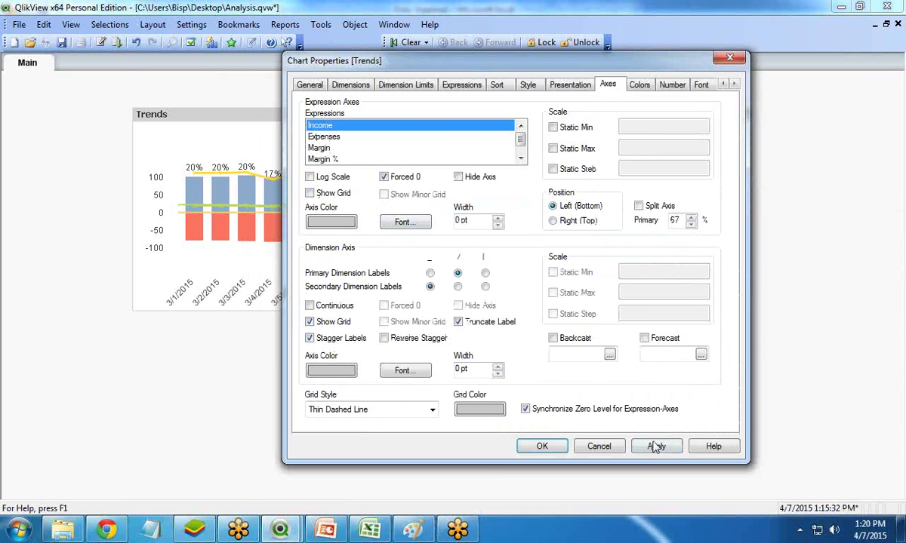
{"action": "left_click_drag", "start_coordinate": [443, 70], "coordinate": [500, 98]}
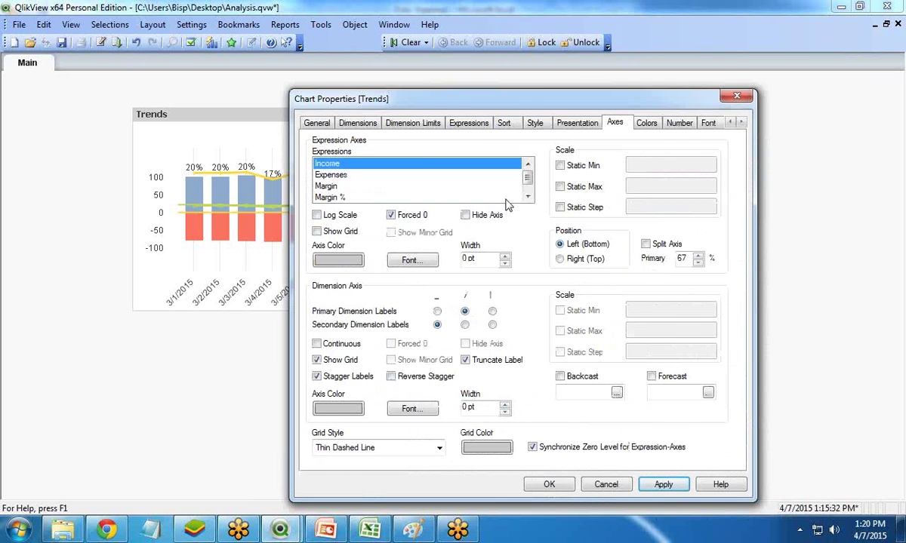
Review the Trends chart's presentation, sort, style, expression, dimension limit and caption settings
{"action": "left_click", "coordinate": [573, 127]}
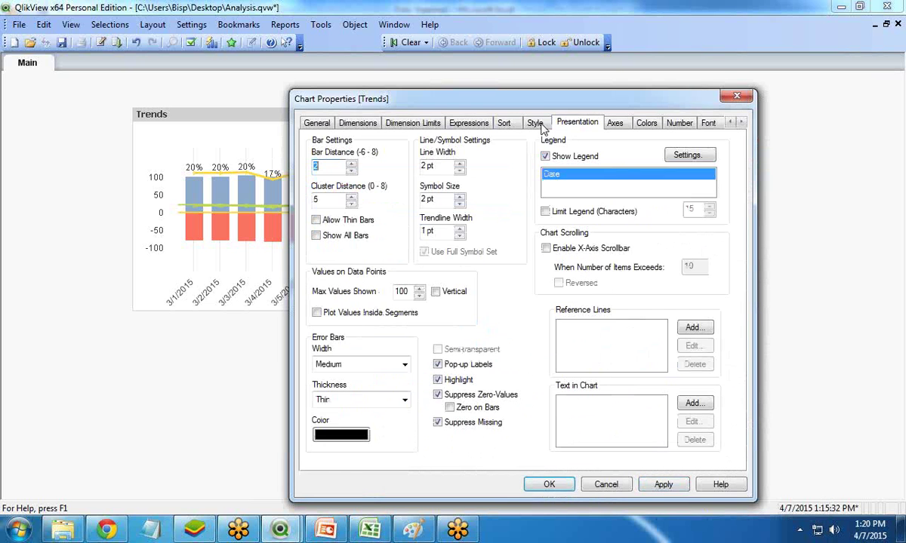
{"action": "left_click", "coordinate": [502, 125]}
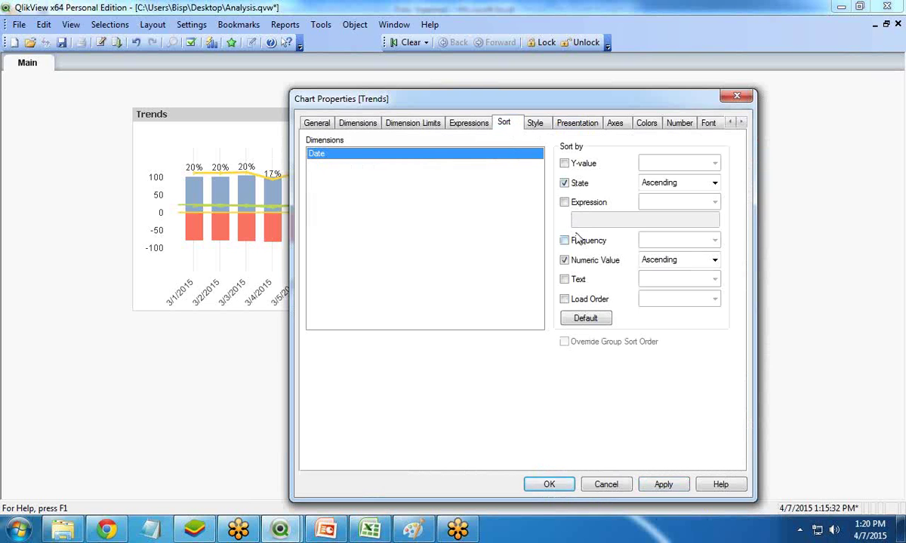
{"action": "left_click", "coordinate": [535, 124]}
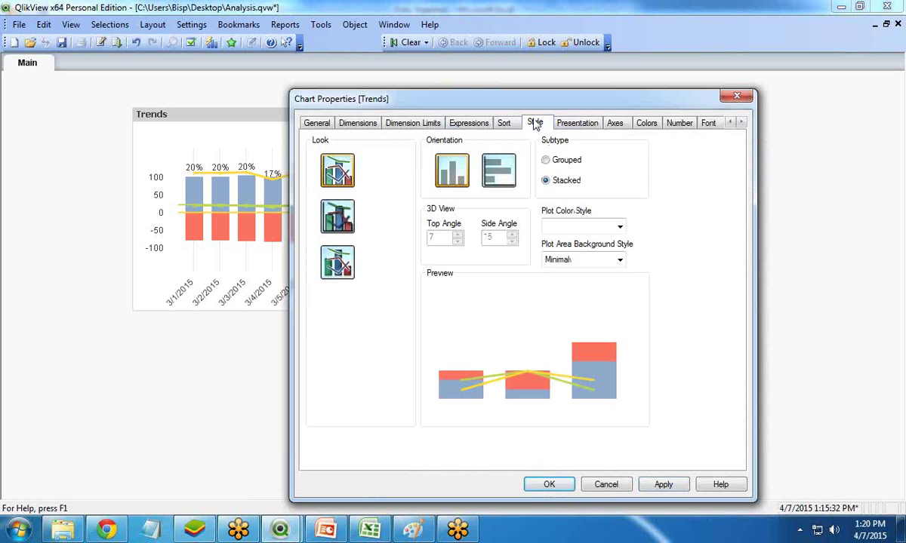
{"action": "left_click", "coordinate": [468, 123]}
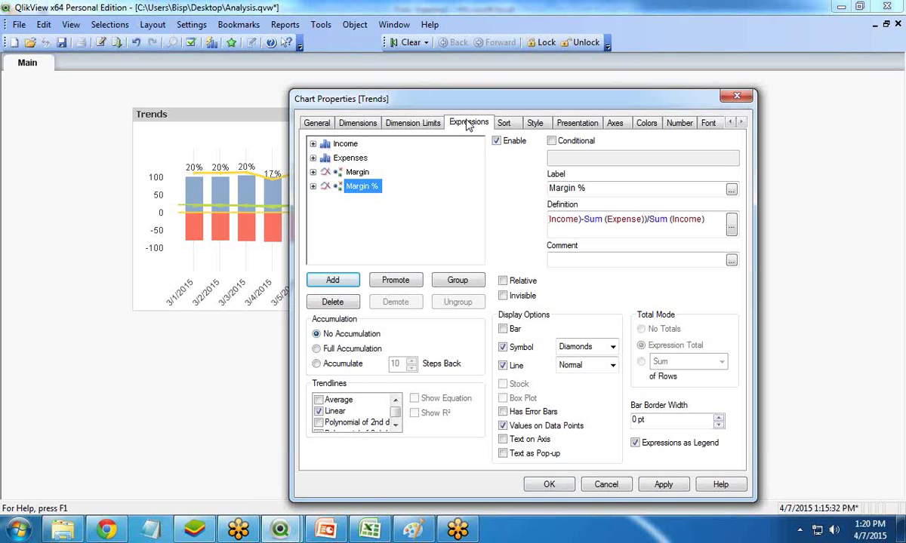
{"action": "left_click", "coordinate": [404, 123]}
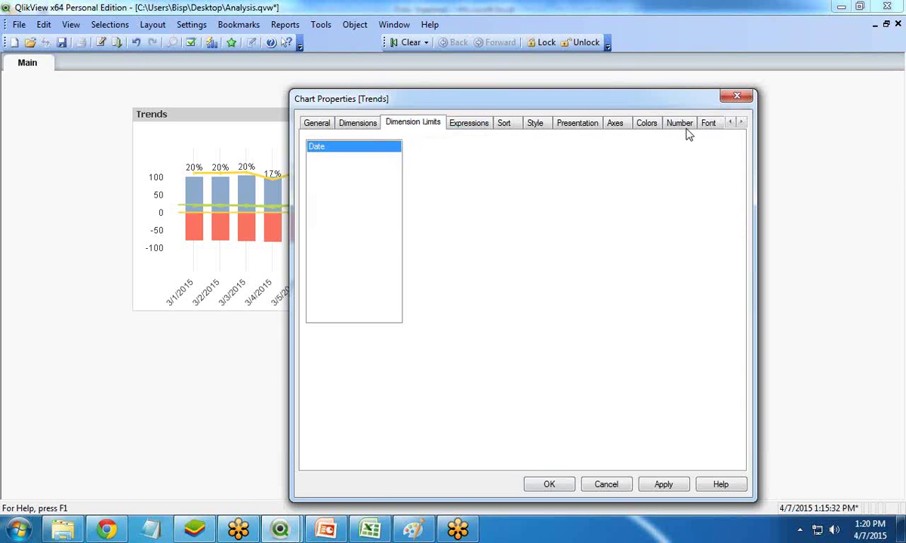
{"action": "left_click", "coordinate": [741, 123]}
{"action": "left_click", "coordinate": [741, 122]}
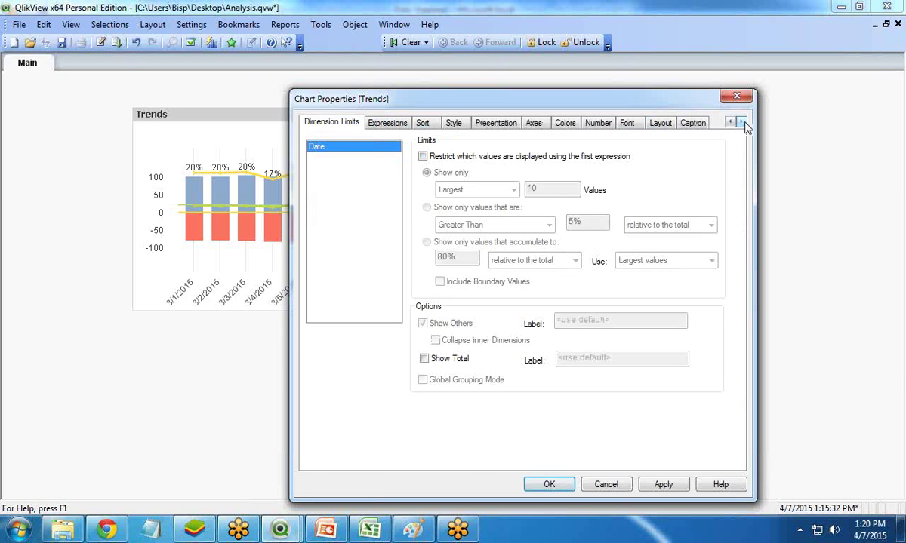
{"action": "left_click", "coordinate": [692, 123]}
{"action": "double_click", "coordinate": [359, 167]}
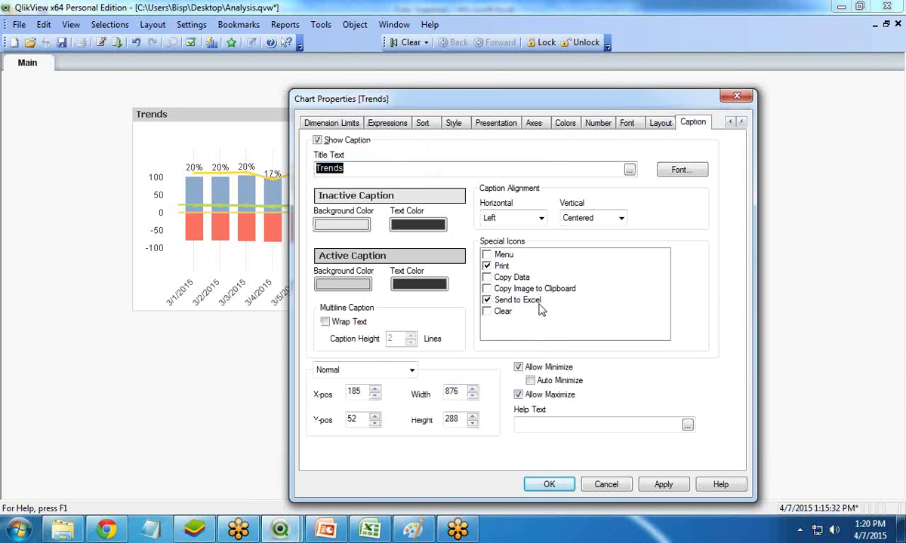
Apply and close the chart properties, then move the Trends chart toward the sheet's upper-left corner and enlarge it
{"action": "left_click", "coordinate": [656, 486]}
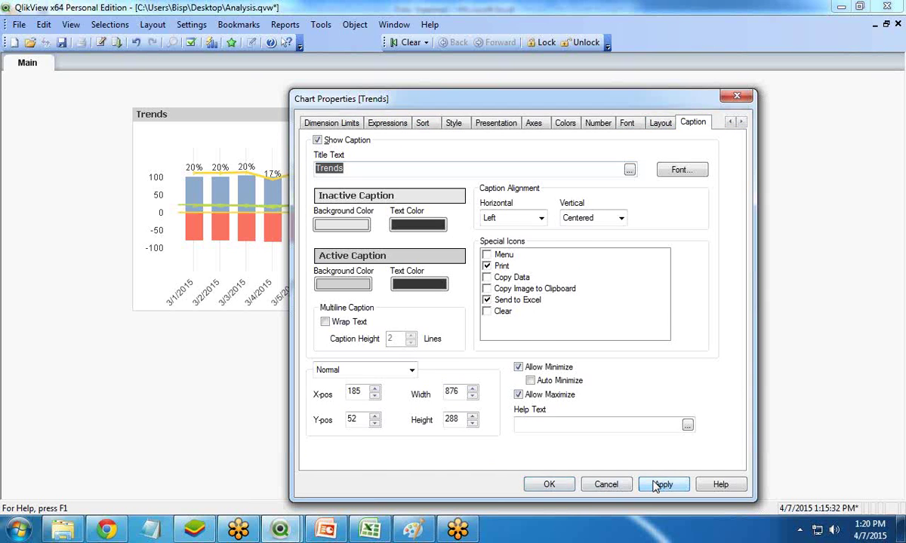
{"action": "left_click", "coordinate": [542, 487]}
{"action": "left_click_drag", "start_coordinate": [320, 119], "coordinate": [246, 100]}
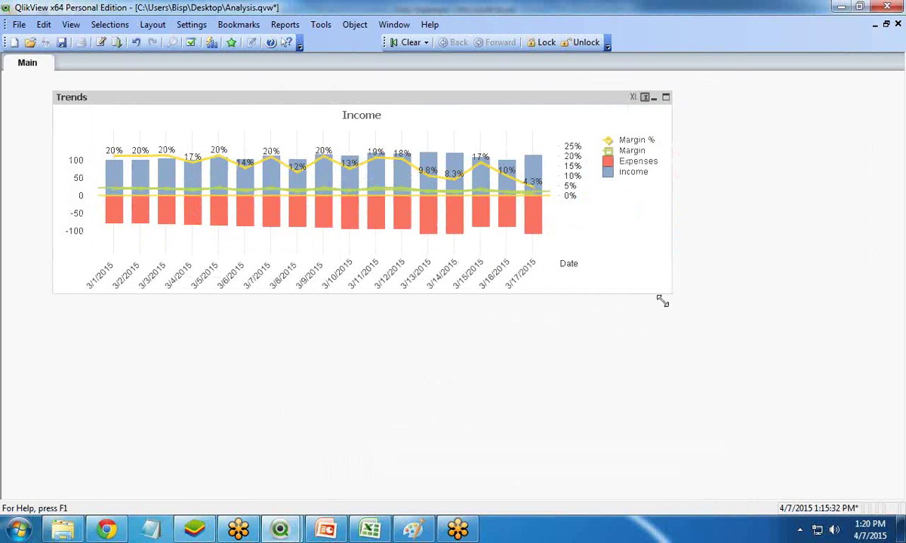
{"action": "left_click_drag", "start_coordinate": [671, 294], "coordinate": [703, 375]}
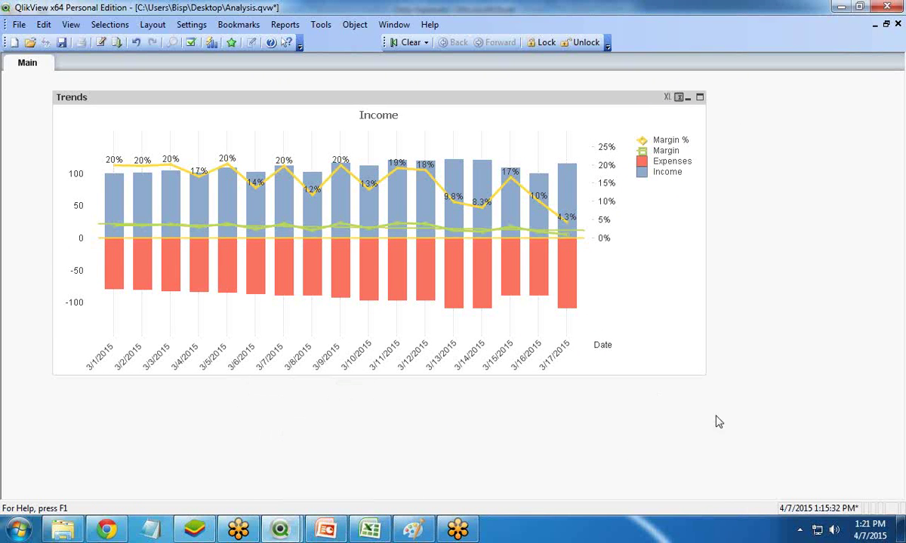
Start a new straight table chart on the sheet with Date as its dimension
{"action": "right_click", "coordinate": [308, 414]}
{"action": "mouse_move", "coordinate": [364, 270]}
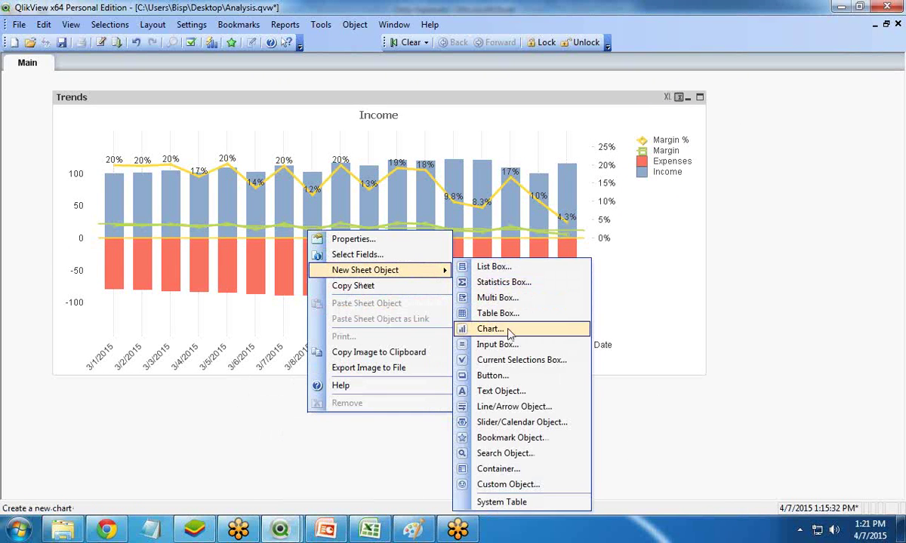
{"action": "left_click", "coordinate": [510, 333]}
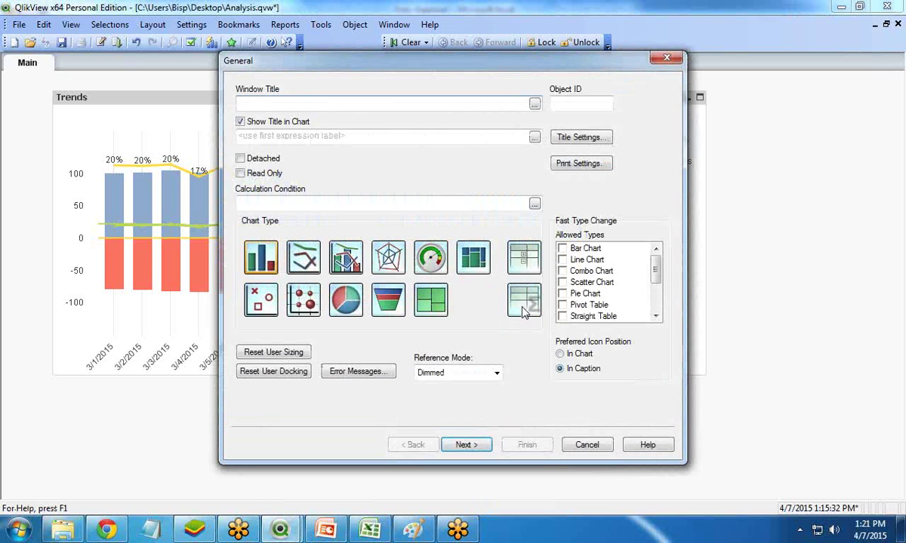
{"action": "left_click", "coordinate": [475, 445]}
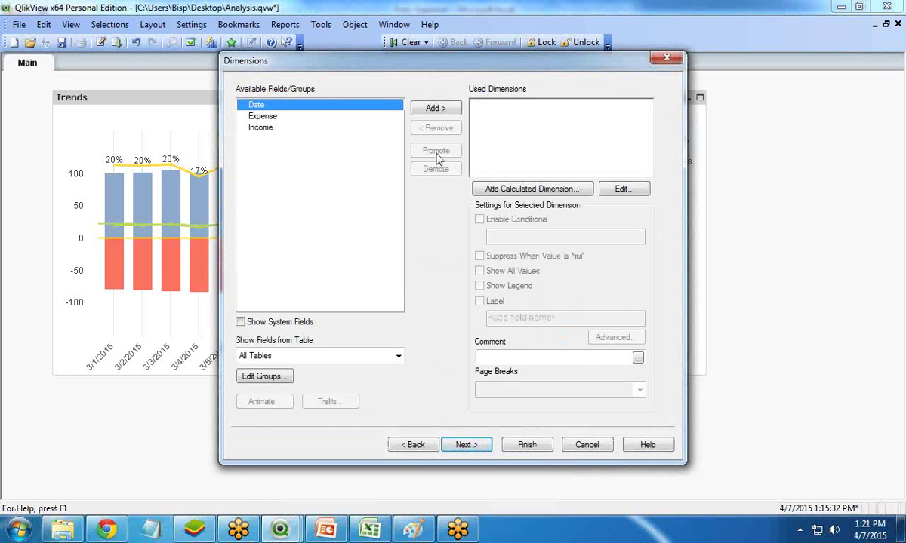
{"action": "left_click", "coordinate": [433, 109]}
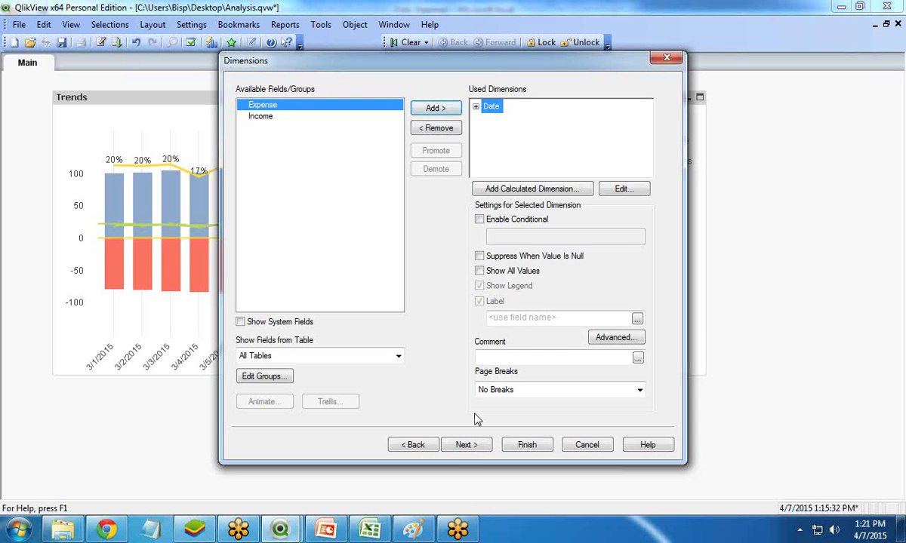
{"action": "left_click", "coordinate": [466, 446]}
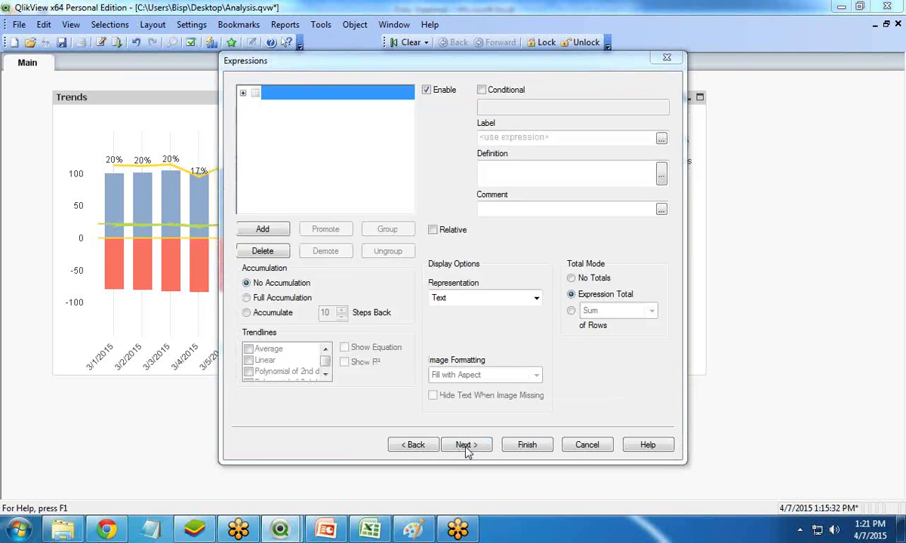
Add the expression sum(Income) to the new table, finish it and place it beside the Trends chart
{"action": "type", "text": "sum(Income"}
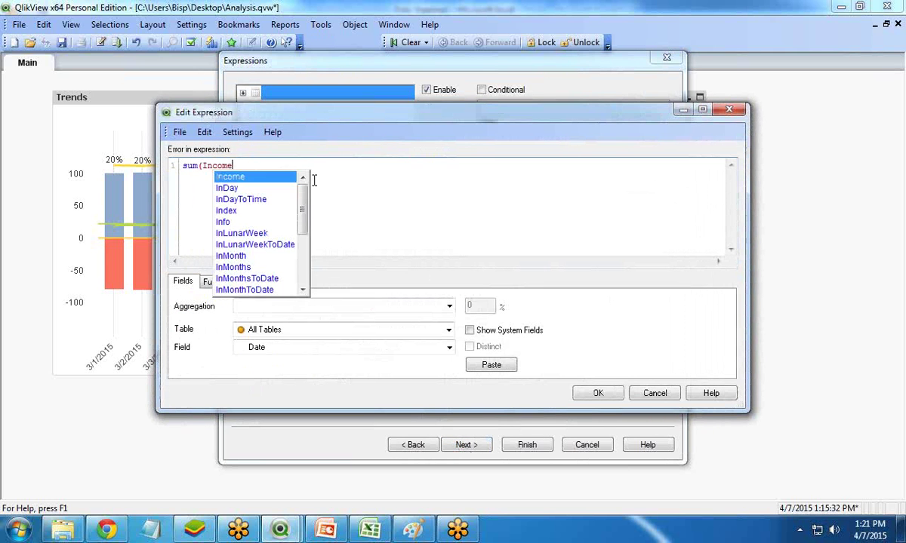
{"action": "key", "text": "Escape"}
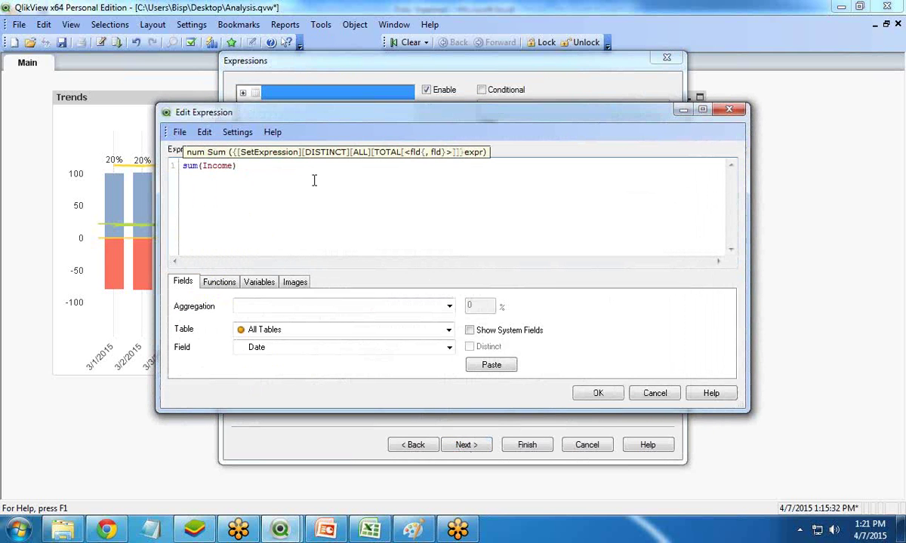
{"action": "left_click", "coordinate": [597, 393]}
{"action": "left_click", "coordinate": [581, 388]}
{"action": "left_click_drag", "start_coordinate": [392, 421], "coordinate": [780, 103]}
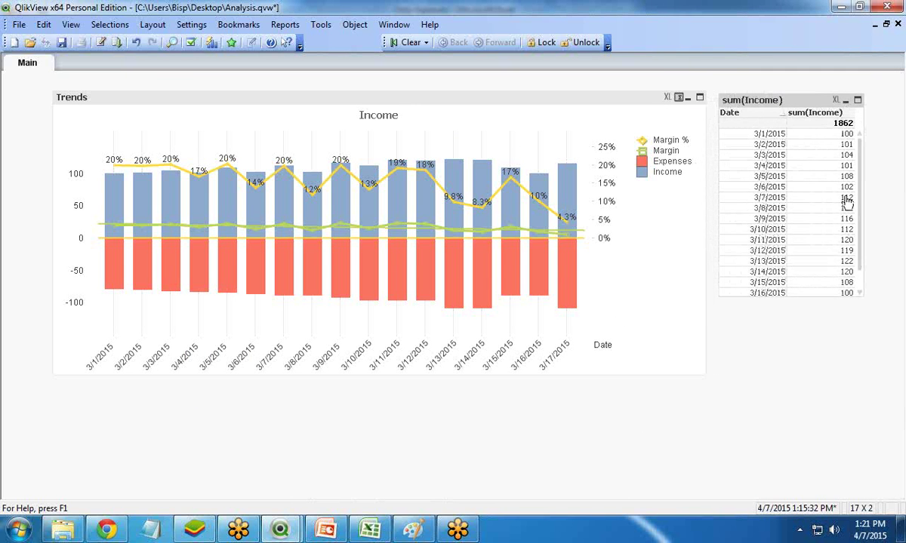
Delete the sum(Income) table from the sheet and confirm the removal
{"action": "scroll", "coordinate": [863, 257], "scroll_direction": "down", "scroll_amount": 1}
{"action": "scroll", "coordinate": [866, 195], "scroll_direction": "up", "scroll_amount": 1}
{"action": "right_click", "coordinate": [770, 102]}
{"action": "left_click", "coordinate": [788, 309]}
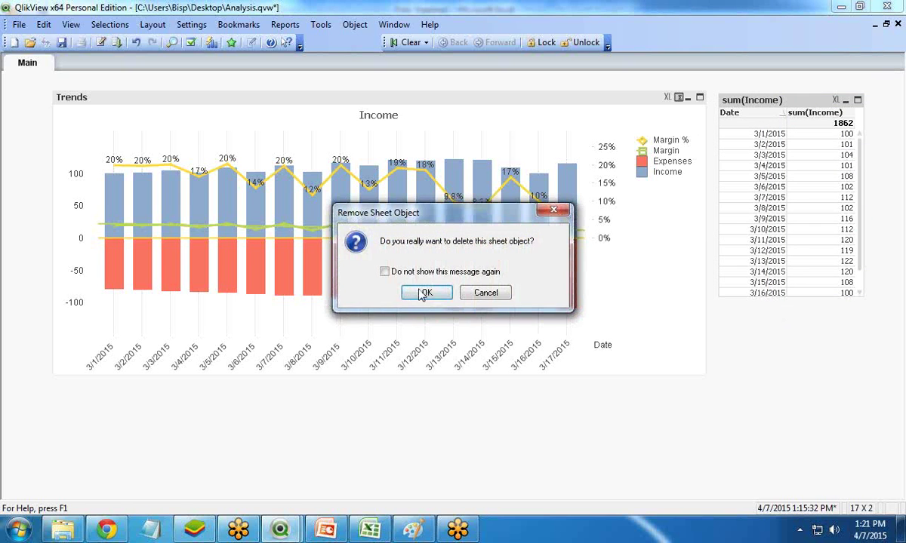
{"action": "left_click", "coordinate": [418, 289]}
Move the Trends chart toward the middle of the sheet and switch to the PowerPoint presentation
{"action": "left_click_drag", "start_coordinate": [295, 102], "coordinate": [328, 128]}
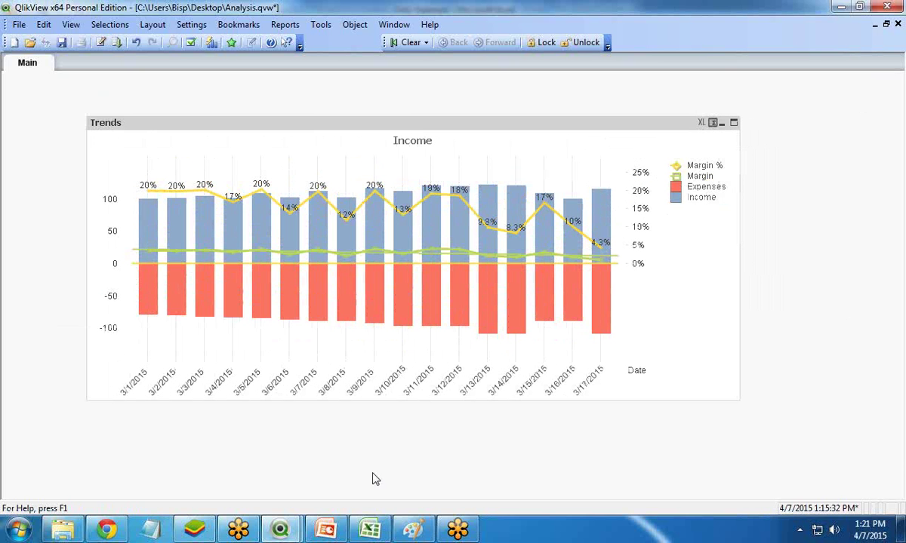
{"action": "left_click", "coordinate": [325, 530]}
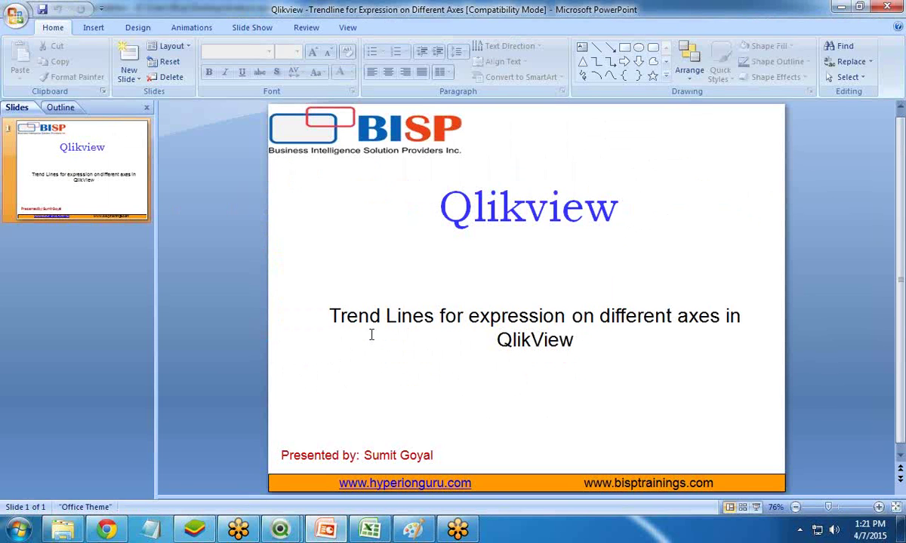